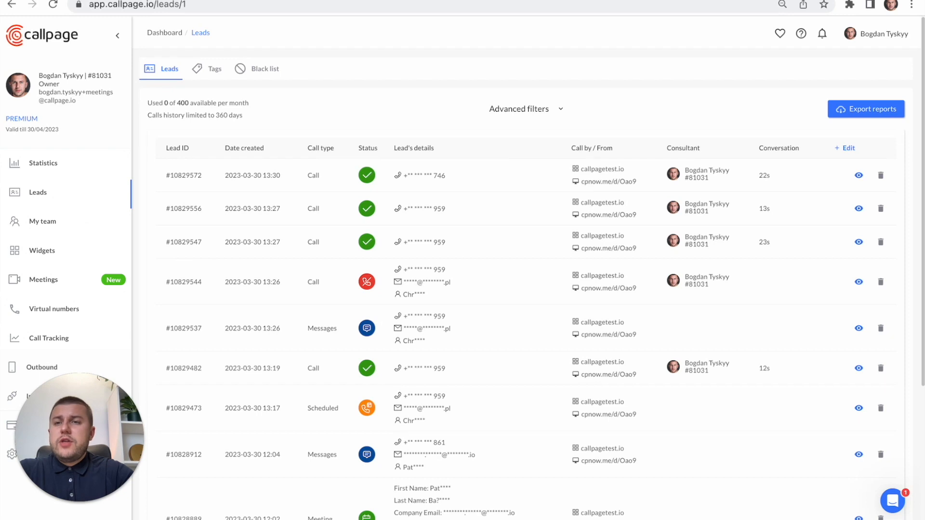
View the account's widgets list and the team members list
{"action": "left_click", "coordinate": [42, 251]}
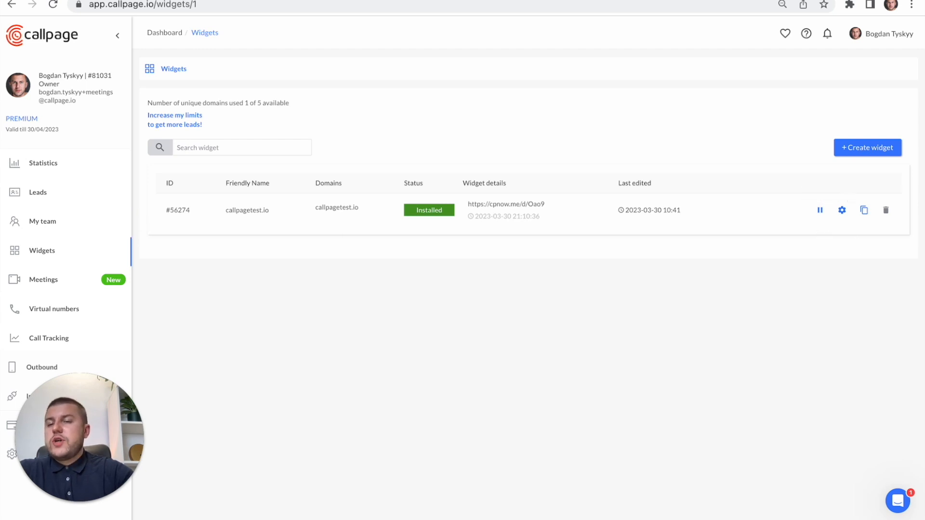
{"action": "left_click", "coordinate": [42, 250]}
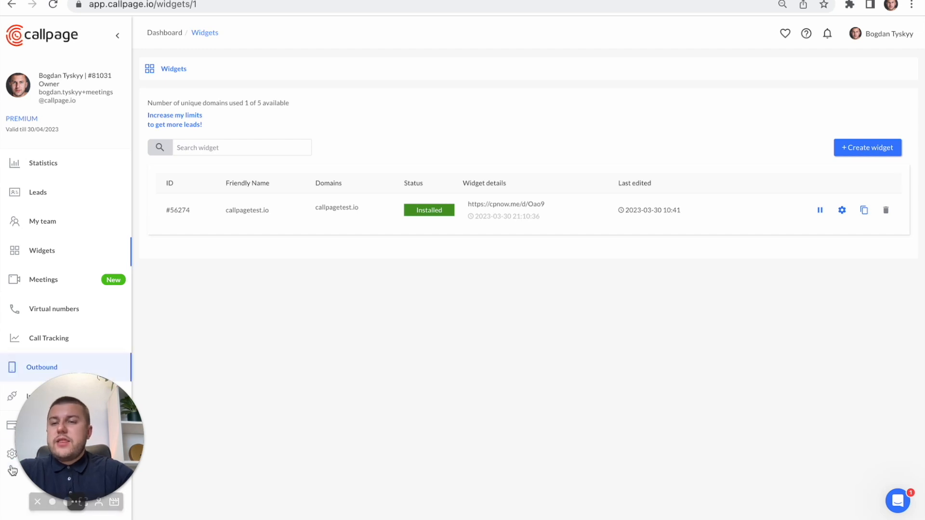
{"action": "left_click", "coordinate": [43, 221]}
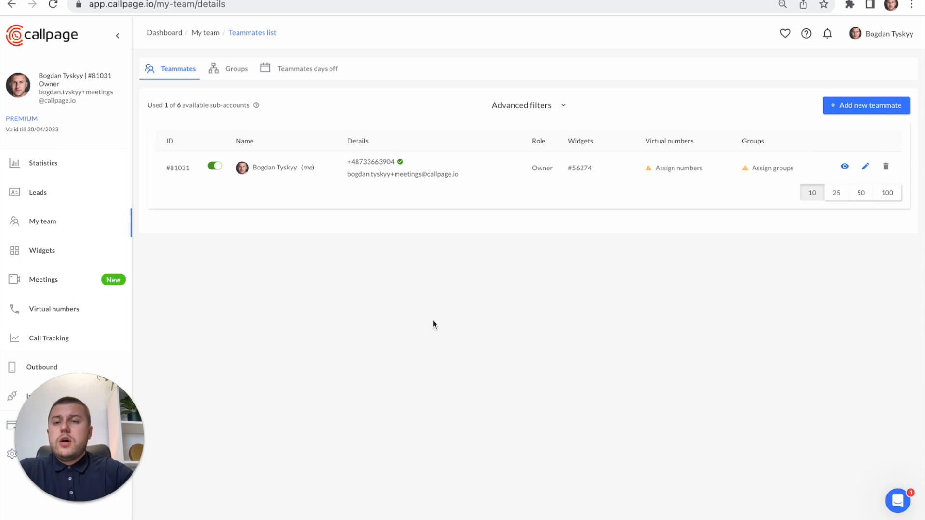
In the calendar settings, disconnect the Google calendar and reconnect it through the existing Google account
{"action": "left_click", "coordinate": [3, 468]}
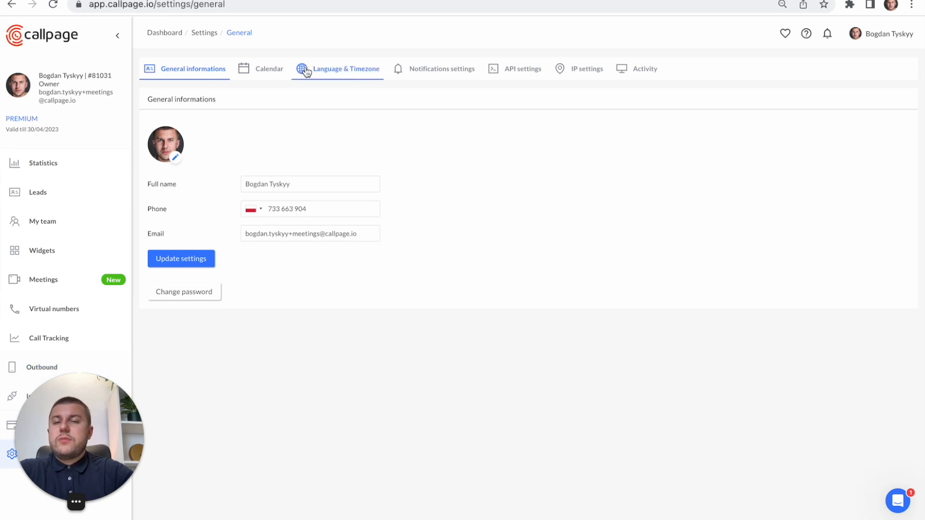
{"action": "left_click", "coordinate": [270, 73]}
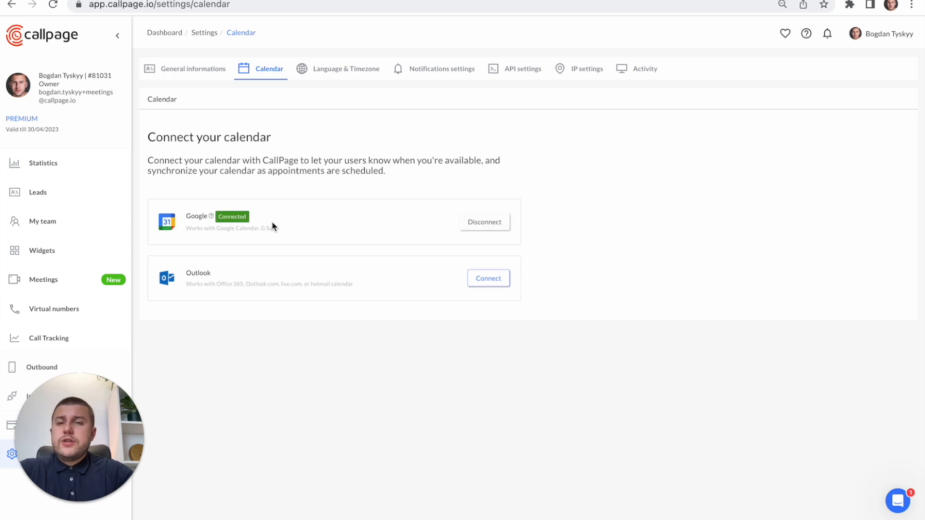
{"action": "left_click", "coordinate": [480, 220]}
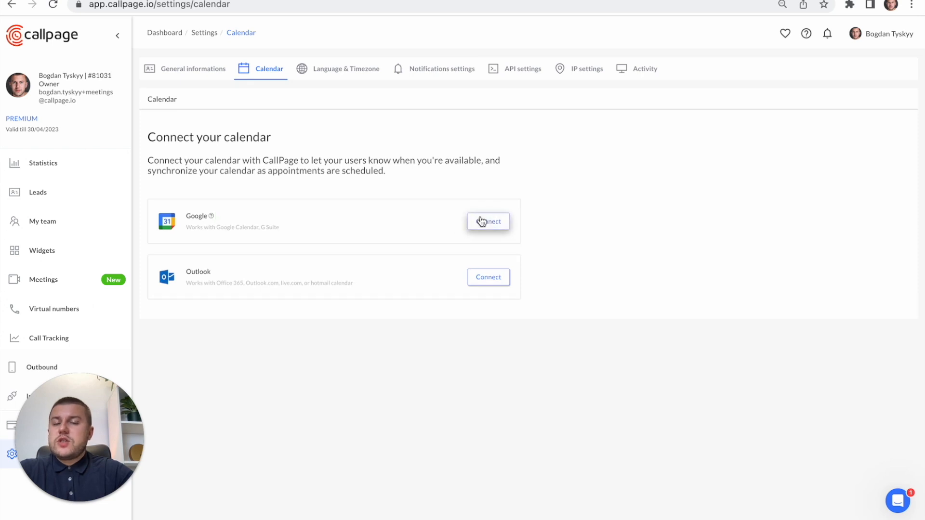
{"action": "left_click", "coordinate": [505, 222]}
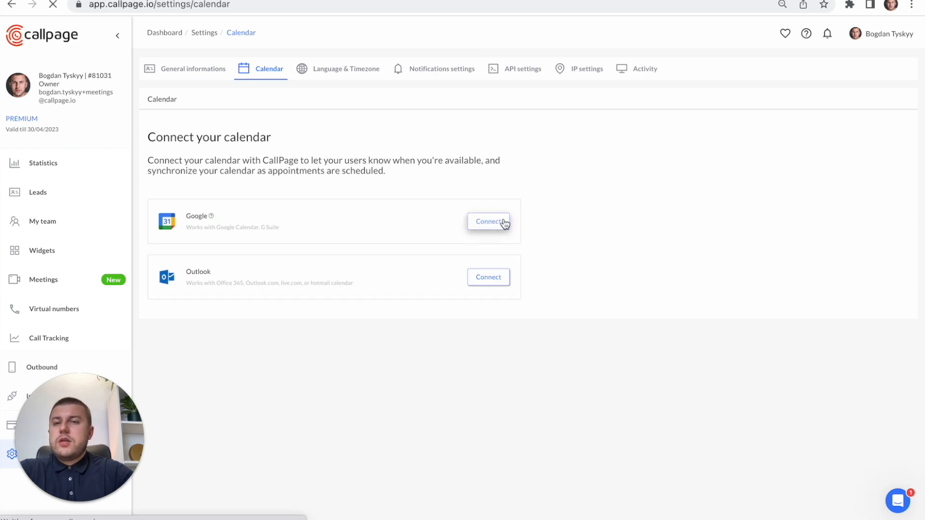
{"action": "left_click", "coordinate": [450, 242]}
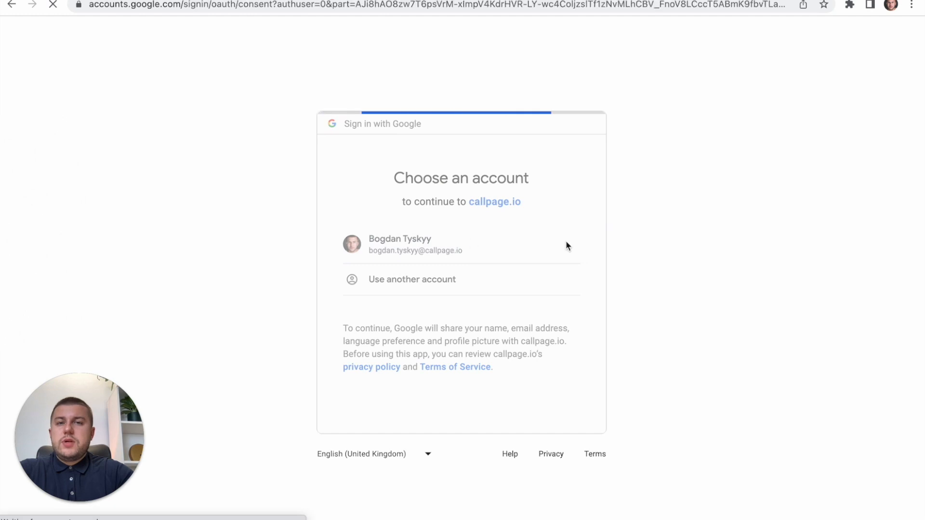
{"action": "left_click", "coordinate": [537, 435]}
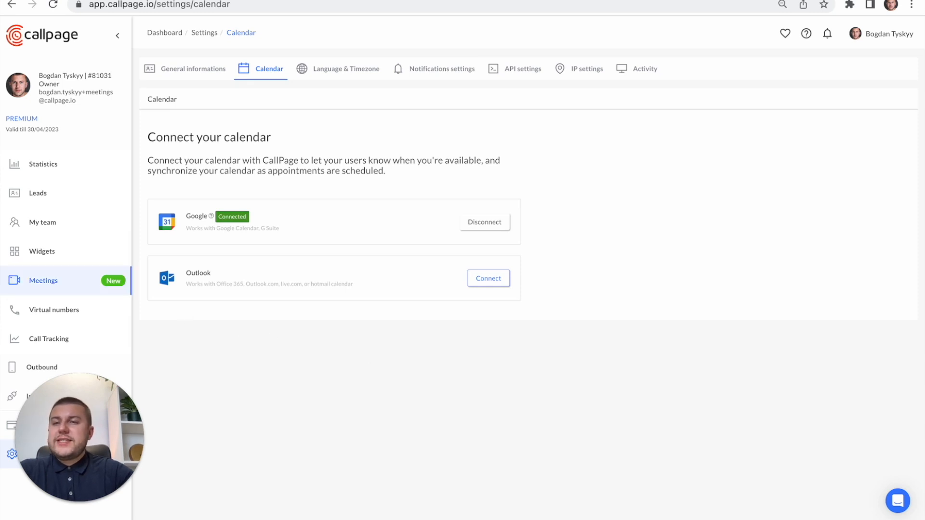
Open the "Meet with CallPage Team" meeting for editing
{"action": "left_click", "coordinate": [43, 280]}
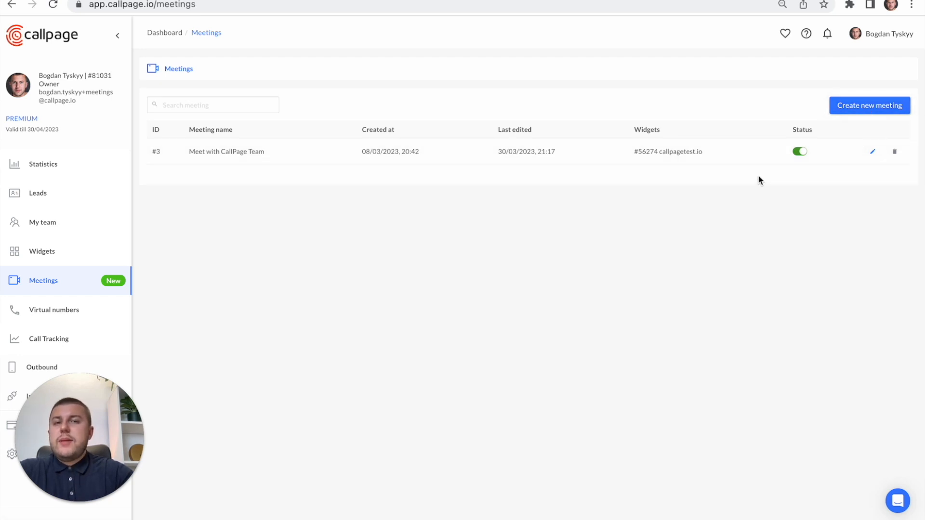
{"action": "left_click", "coordinate": [873, 152]}
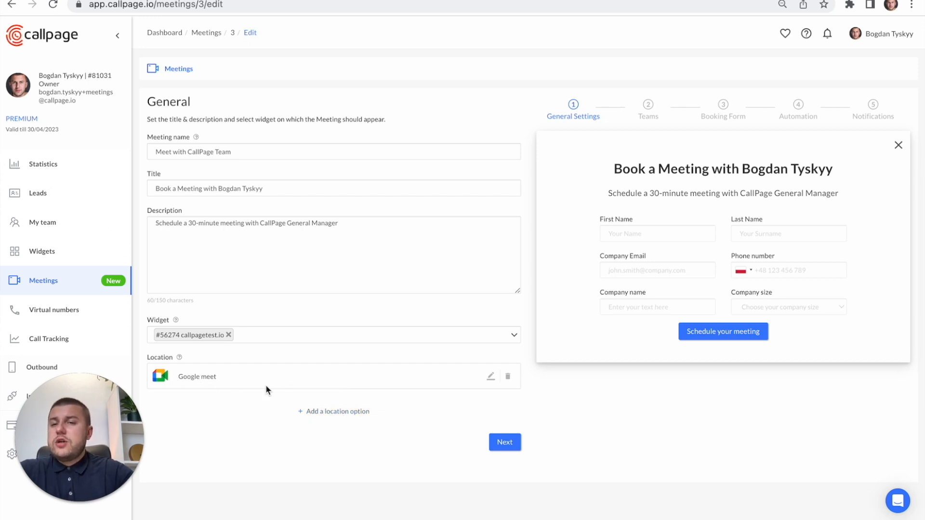
View the location types available for the meeting and the Address location form, adding no location
{"action": "left_click", "coordinate": [331, 412]}
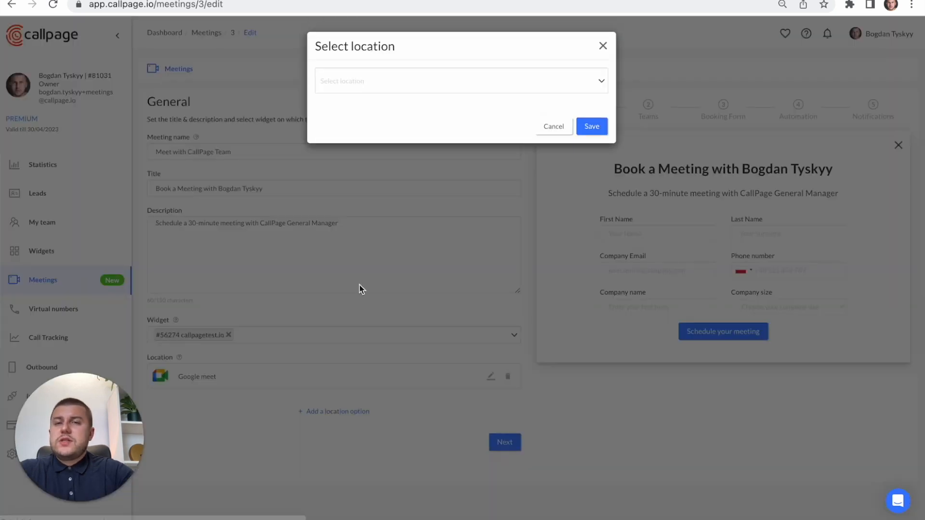
{"action": "left_click", "coordinate": [401, 79]}
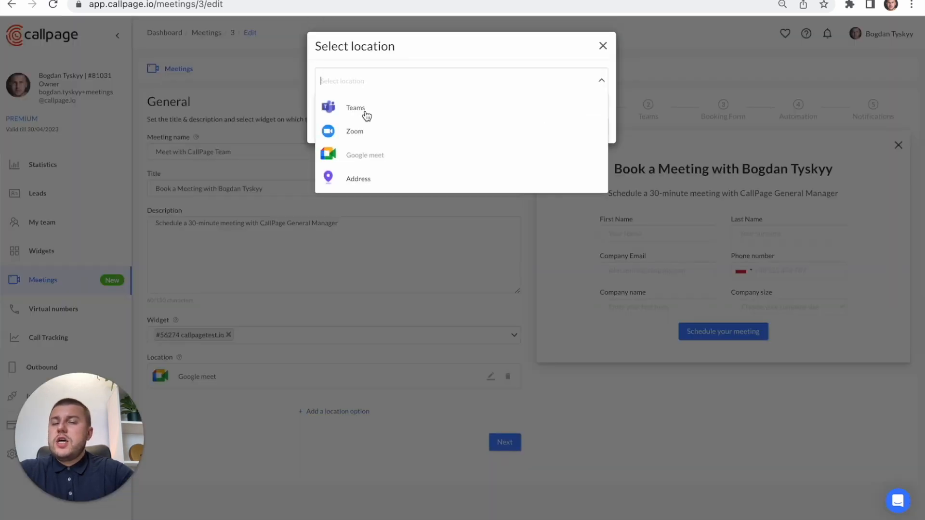
{"action": "left_click", "coordinate": [369, 182]}
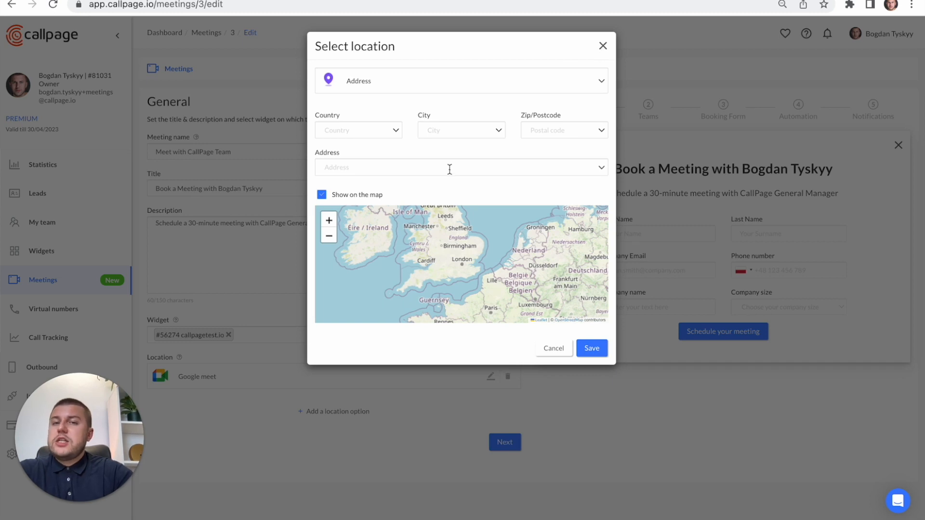
{"action": "left_click", "coordinate": [603, 50]}
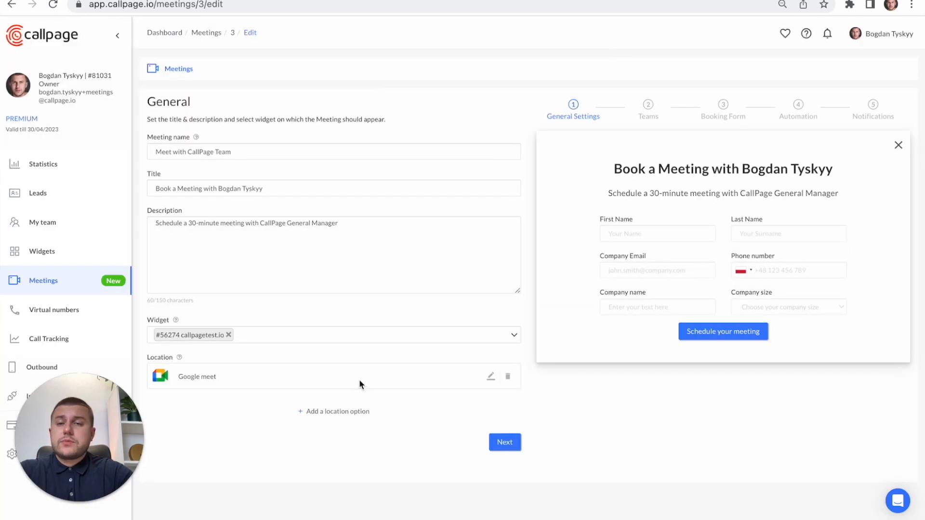
Review the meeting's Teams settings and duration options, and continue to the Booking Form stage
{"action": "left_click", "coordinate": [512, 443]}
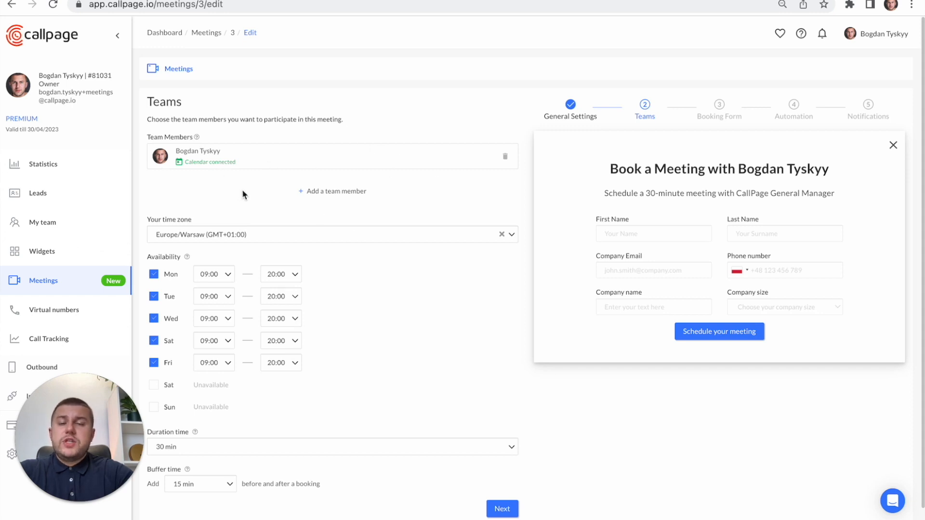
{"action": "scroll", "coordinate": [459, 198], "scroll_direction": "down", "scroll_amount": 1}
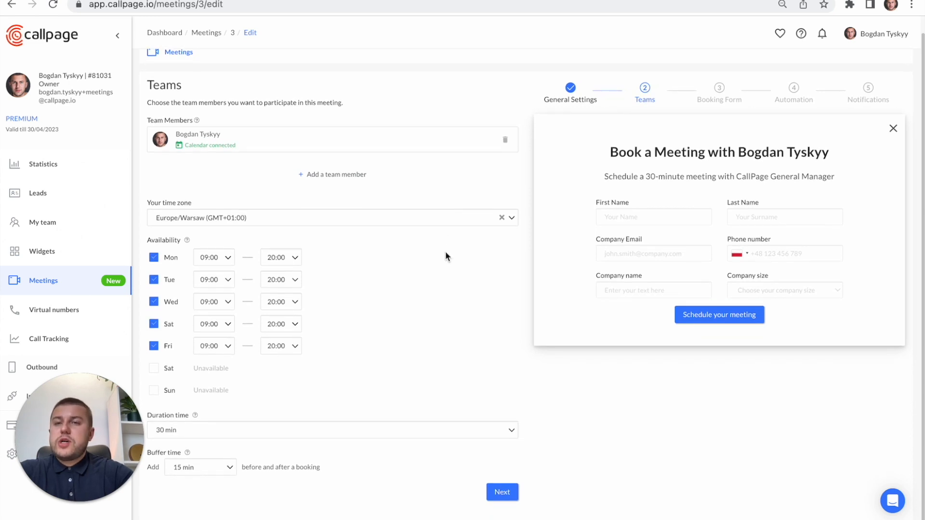
{"action": "scroll", "coordinate": [335, 253], "scroll_direction": "down", "scroll_amount": 1}
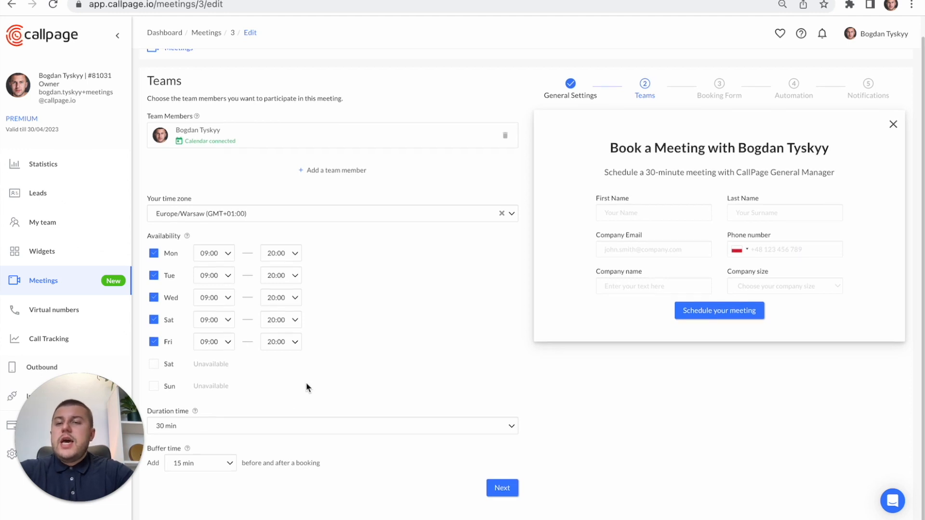
{"action": "left_click", "coordinate": [238, 428]}
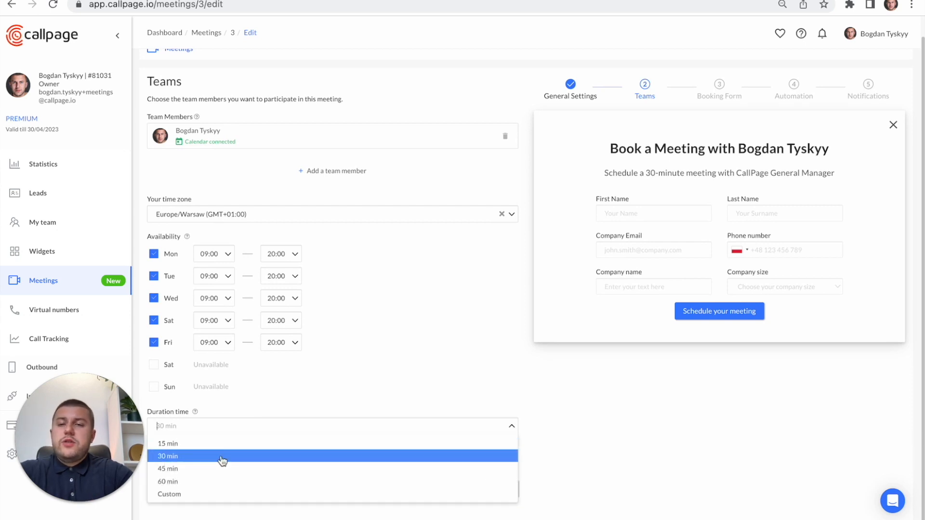
{"action": "left_click", "coordinate": [324, 390]}
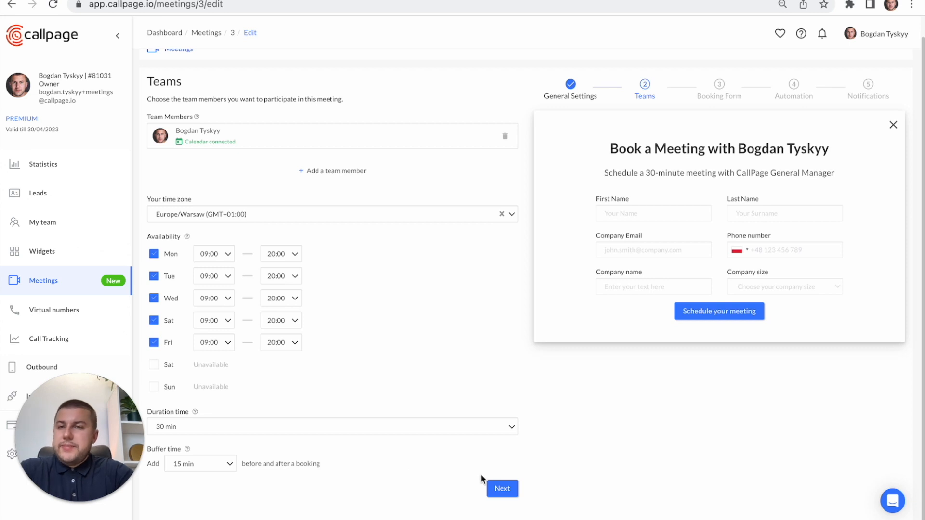
{"action": "left_click", "coordinate": [503, 489]}
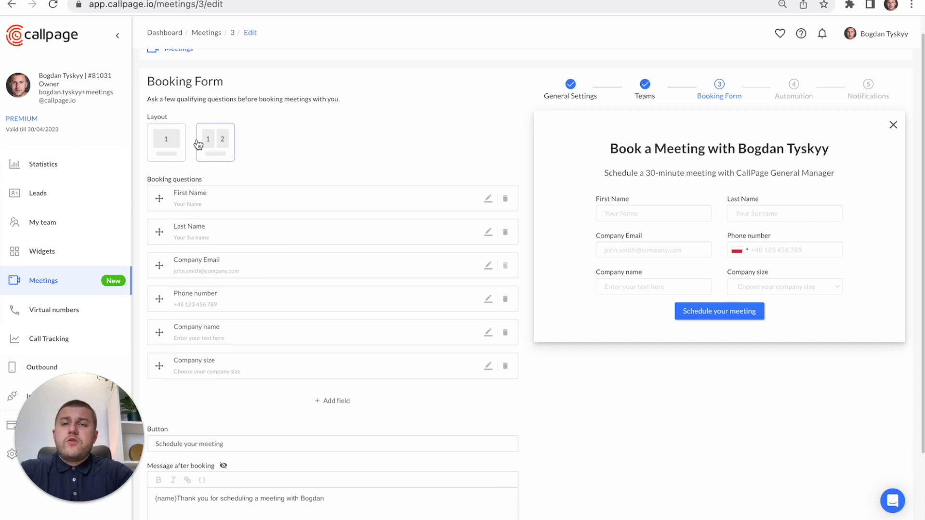
Try the single-column layout for the booking form and switch back to the two-column layout
{"action": "left_click", "coordinate": [166, 146]}
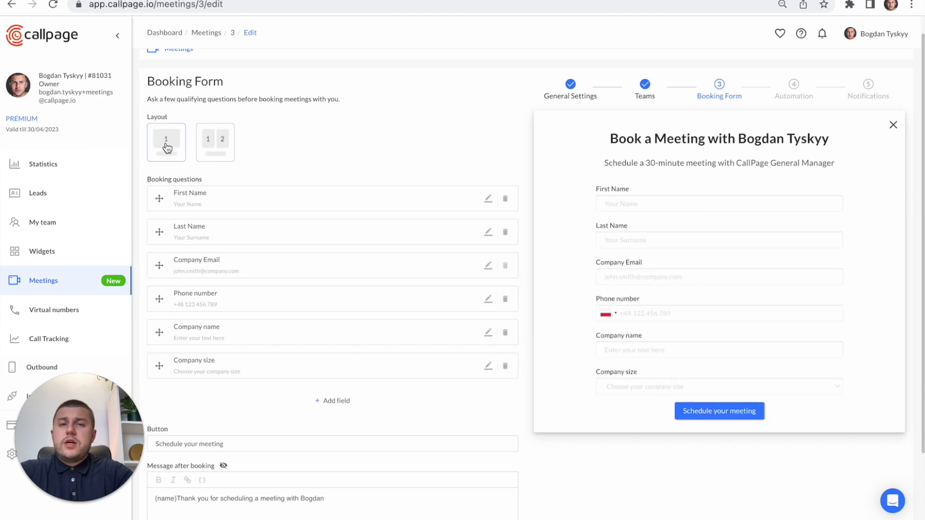
{"action": "left_click", "coordinate": [226, 146]}
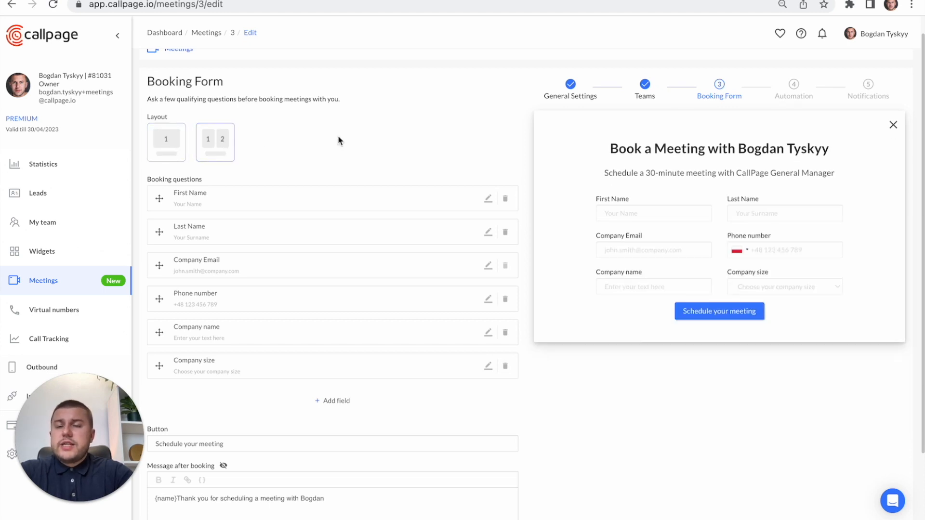
Examine the field settings and dropdown options of the Company size question, leaving them unsaved
{"action": "scroll", "coordinate": [368, 143], "scroll_direction": "down", "scroll_amount": 1}
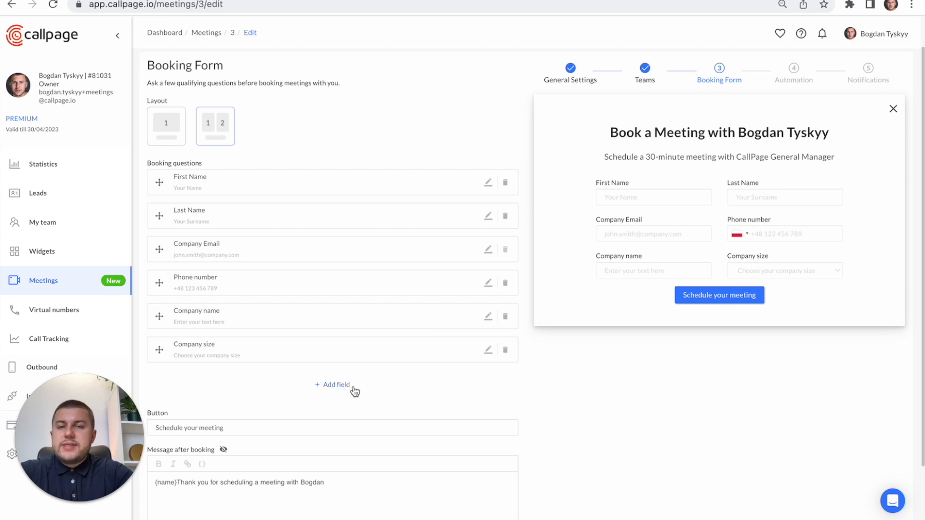
{"action": "left_click", "coordinate": [489, 349]}
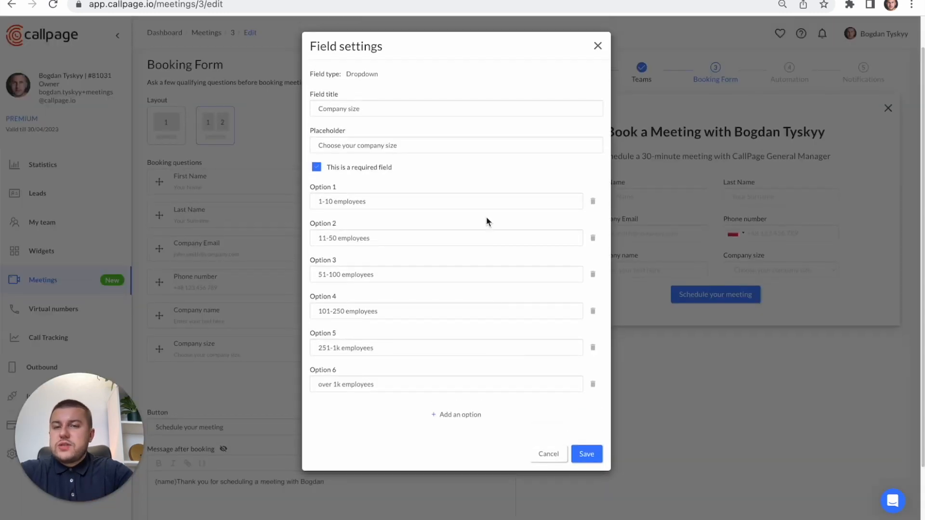
{"action": "scroll", "coordinate": [486, 218], "scroll_direction": "down", "scroll_amount": 1}
{"action": "scroll", "coordinate": [345, 181], "scroll_direction": "up", "scroll_amount": 2}
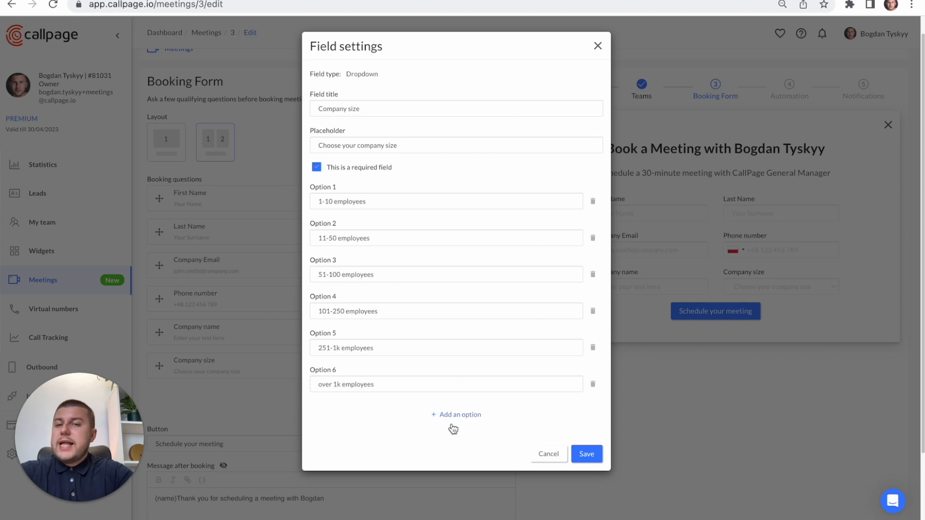
{"action": "left_click", "coordinate": [597, 46]}
Add an empty field after the Company size question and browse the available field types without choosing one
{"action": "scroll", "coordinate": [376, 429], "scroll_direction": "down", "scroll_amount": 1}
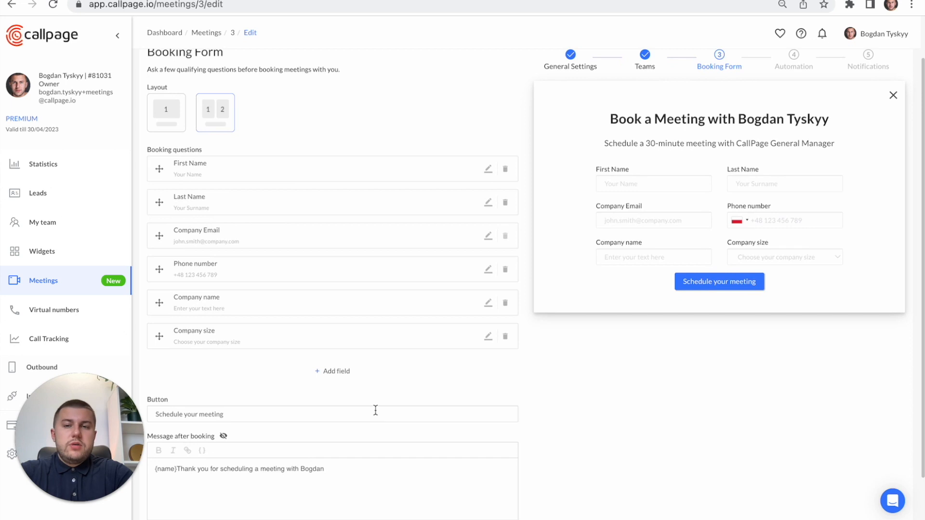
{"action": "left_click", "coordinate": [342, 375]}
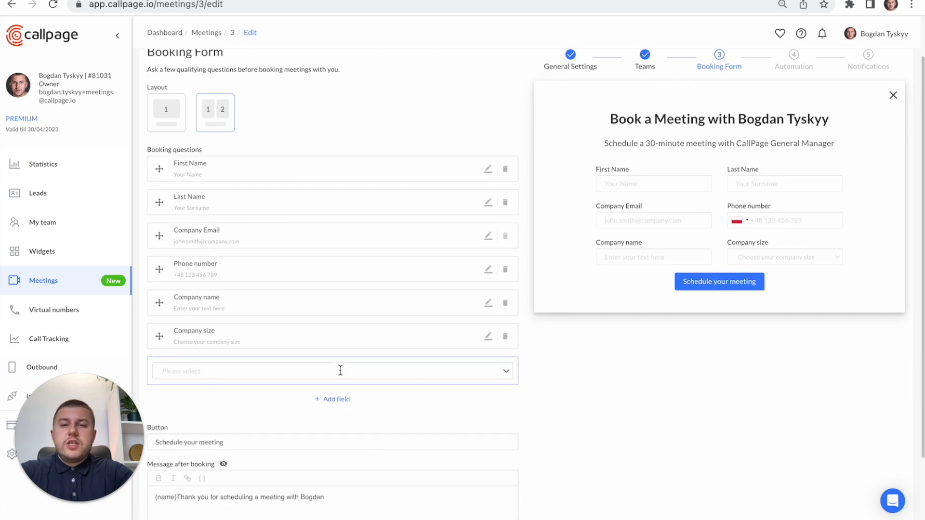
{"action": "left_click", "coordinate": [341, 370]}
{"action": "scroll", "coordinate": [306, 415], "scroll_direction": "down", "scroll_amount": 3}
{"action": "scroll", "coordinate": [287, 438], "scroll_direction": "down", "scroll_amount": 2}
{"action": "scroll", "coordinate": [265, 374], "scroll_direction": "up", "scroll_amount": 2}
{"action": "scroll", "coordinate": [265, 374], "scroll_direction": "down", "scroll_amount": 2}
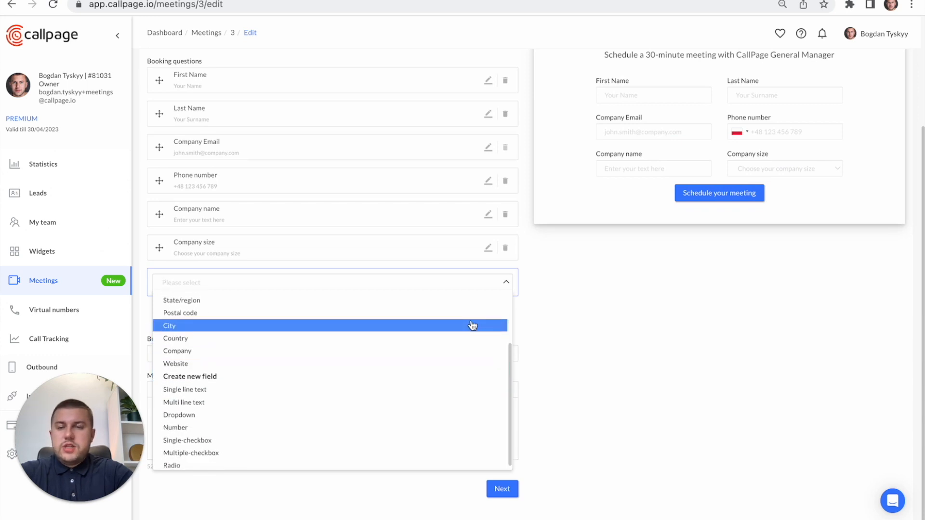
{"action": "left_click", "coordinate": [579, 328]}
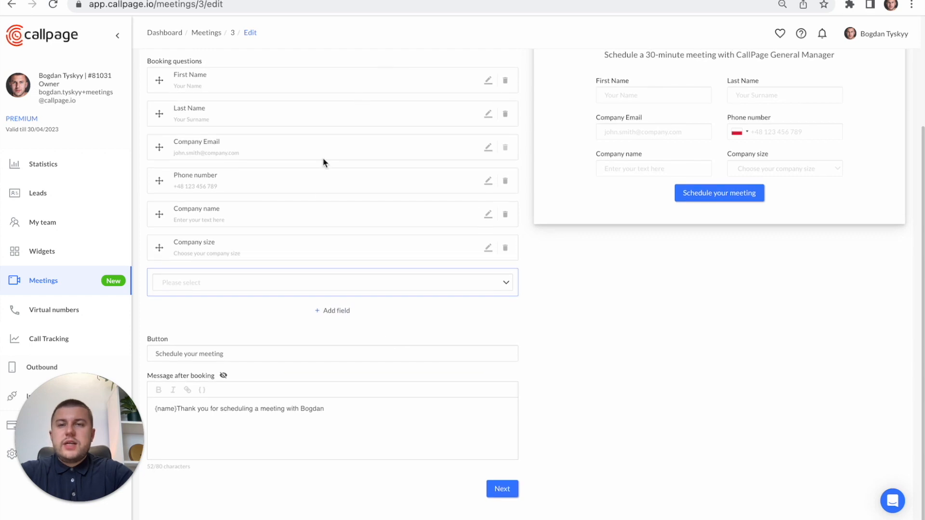
{"action": "scroll", "coordinate": [319, 189], "scroll_direction": "up", "scroll_amount": 2}
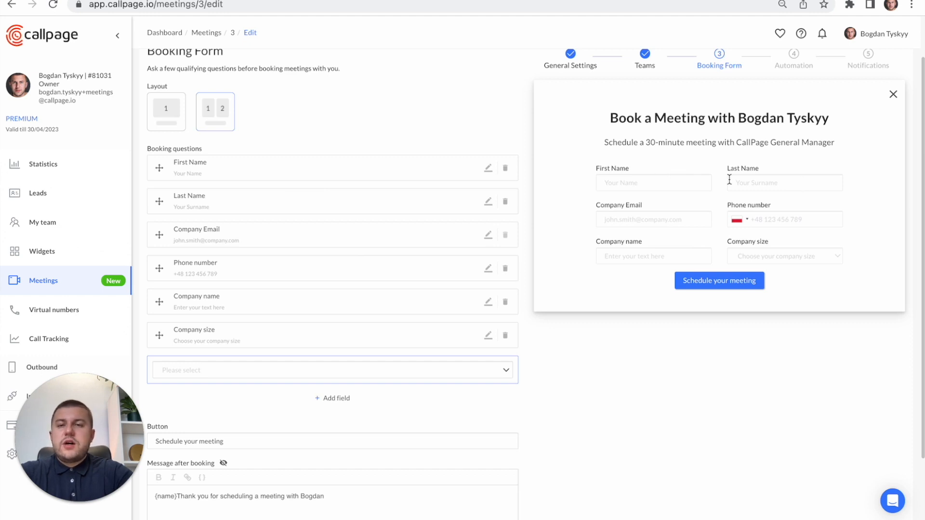
Change the booking form's button text to "Schedule a meeting"
{"action": "scroll", "coordinate": [729, 179], "scroll_direction": "down", "scroll_amount": 2}
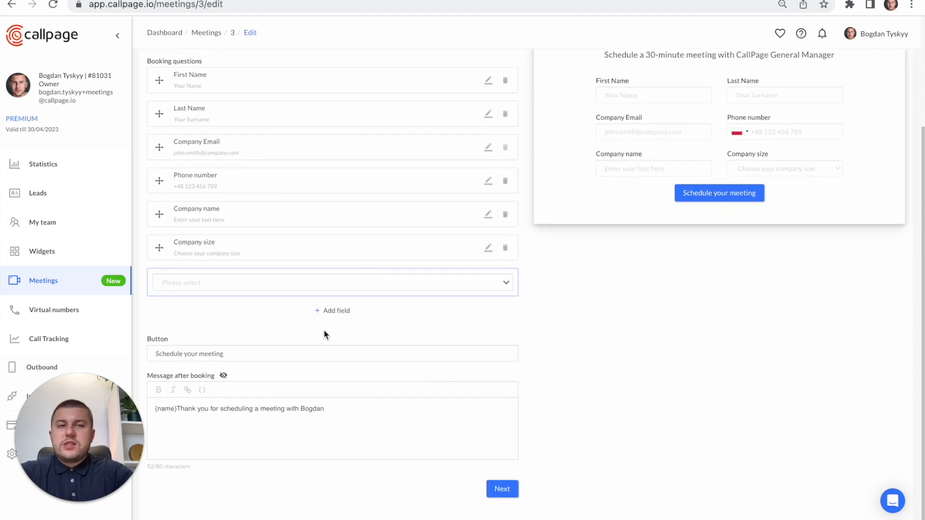
{"action": "triple_click", "coordinate": [196, 354]}
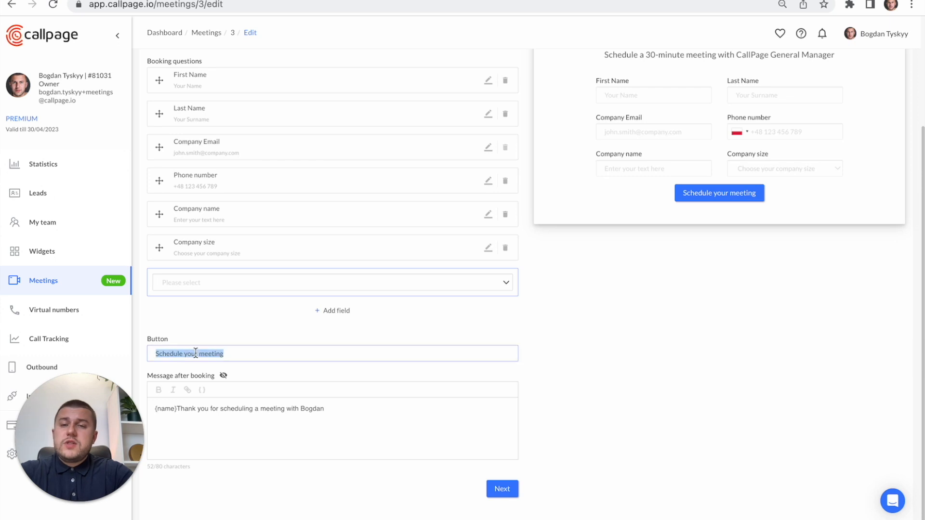
{"action": "left_click", "coordinate": [260, 352]}
{"action": "key", "text": "BackSpace"}
{"action": "key", "text": "BackSpace"}
{"action": "key", "text": "BackSpace"}
{"action": "key", "text": "BackSpace"}
{"action": "key", "text": "BackSpace"}
{"action": "key", "text": "BackSpace"}
{"action": "key", "text": "BackSpace"}
{"action": "key", "text": "BackSpace"}
{"action": "key", "text": "BackSpace"}
{"action": "key", "text": "BackSpace"}
{"action": "key", "text": "BackSpace"}
{"action": "key", "text": "BackSpace"}
{"action": "key", "text": "BackSpace"}
{"action": "type", "text": "a meeting"}
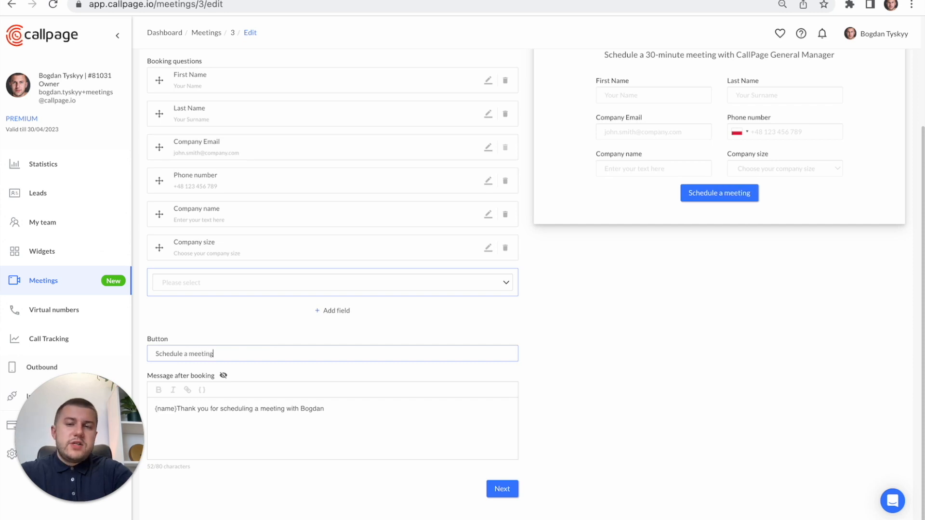
{"action": "scroll", "coordinate": [554, 384], "scroll_direction": "up", "scroll_amount": 2}
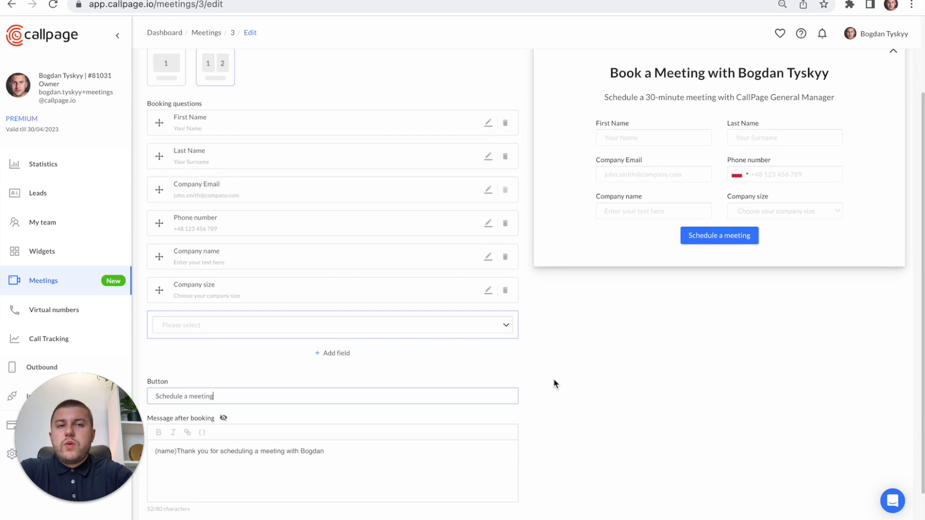
Review the booking form's message after booking and the form preview, and continue to the Automation settings
{"action": "scroll", "coordinate": [445, 374], "scroll_direction": "down", "scroll_amount": 2}
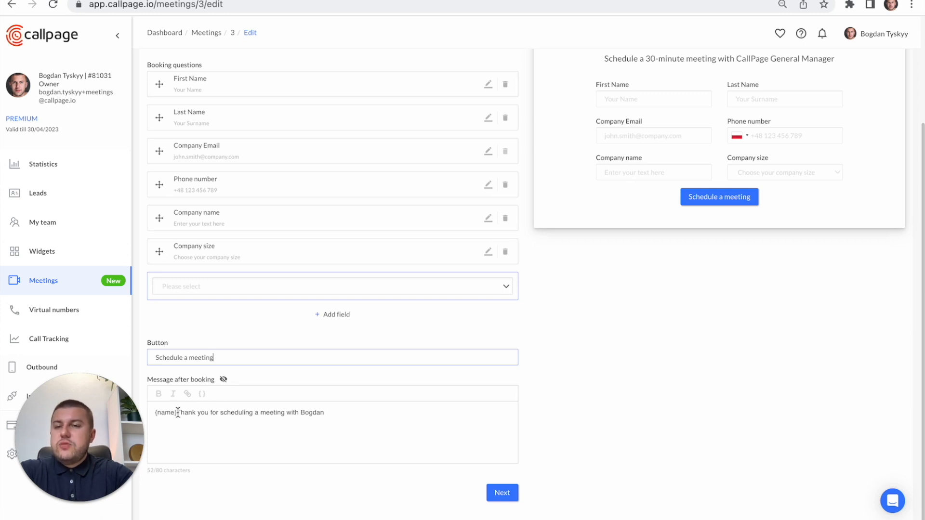
{"action": "scroll", "coordinate": [178, 412], "scroll_direction": "up", "scroll_amount": 1}
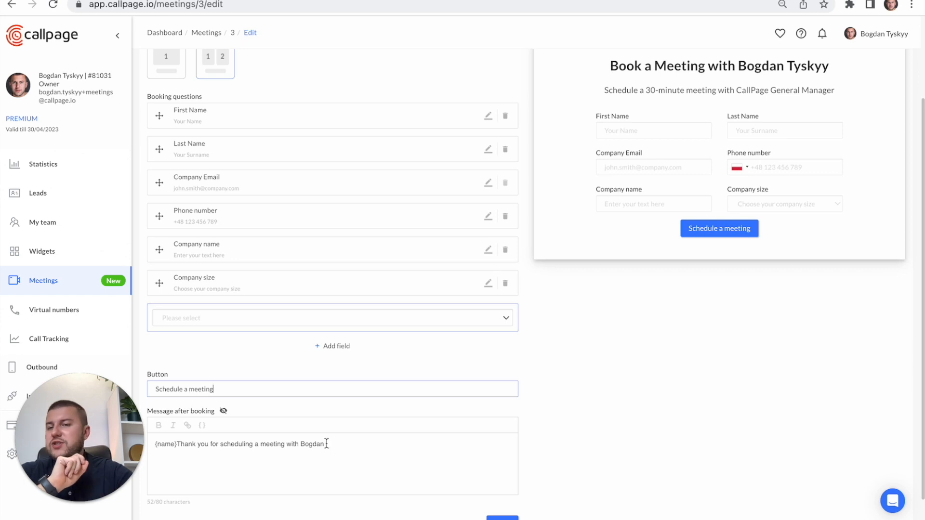
{"action": "left_click", "coordinate": [353, 451]}
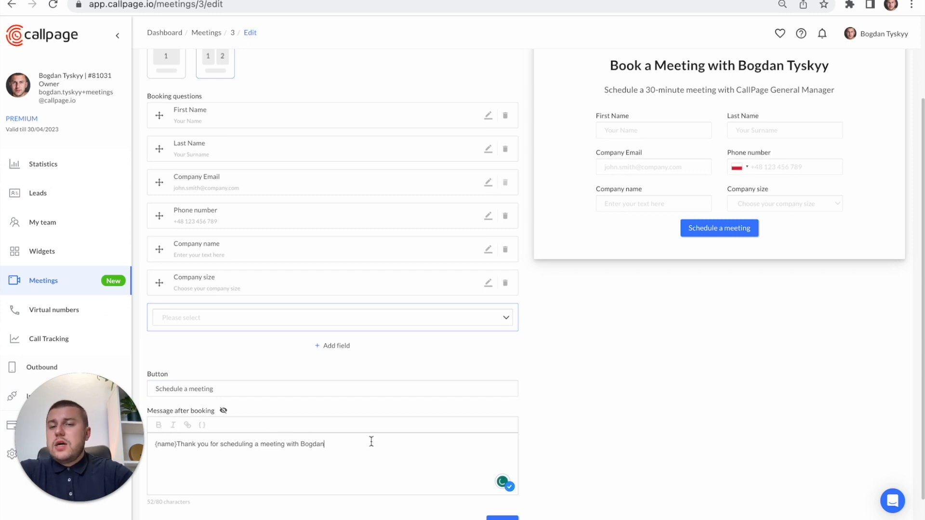
{"action": "scroll", "coordinate": [423, 458], "scroll_direction": "down", "scroll_amount": 1}
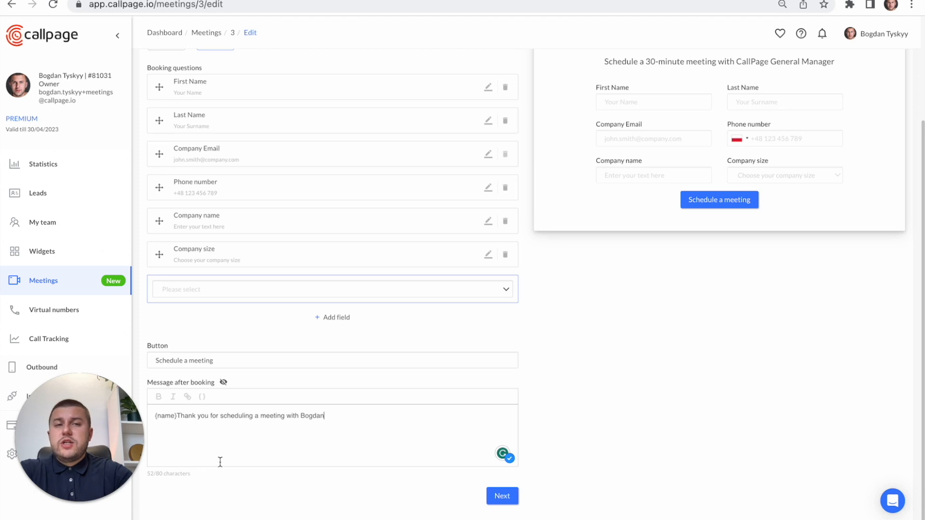
{"action": "scroll", "coordinate": [295, 458], "scroll_direction": "up", "scroll_amount": 1}
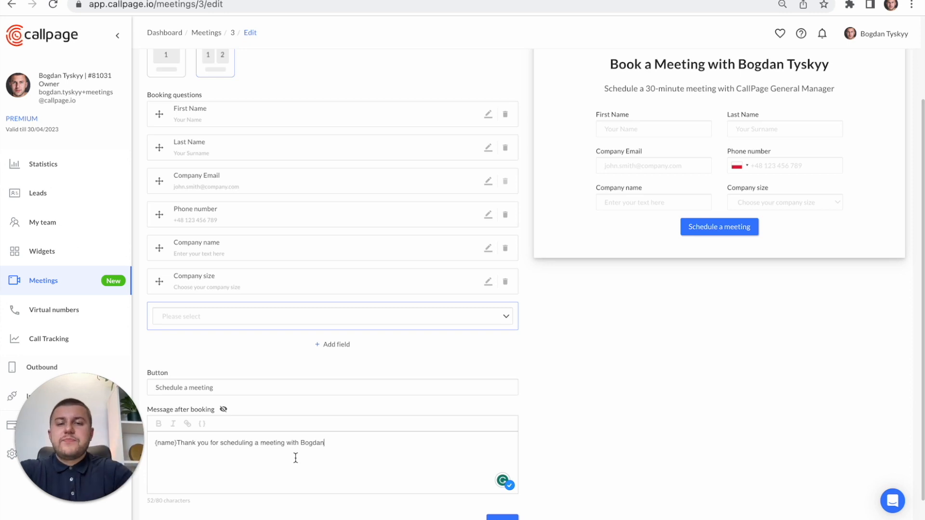
{"action": "scroll", "coordinate": [296, 458], "scroll_direction": "up", "scroll_amount": 3}
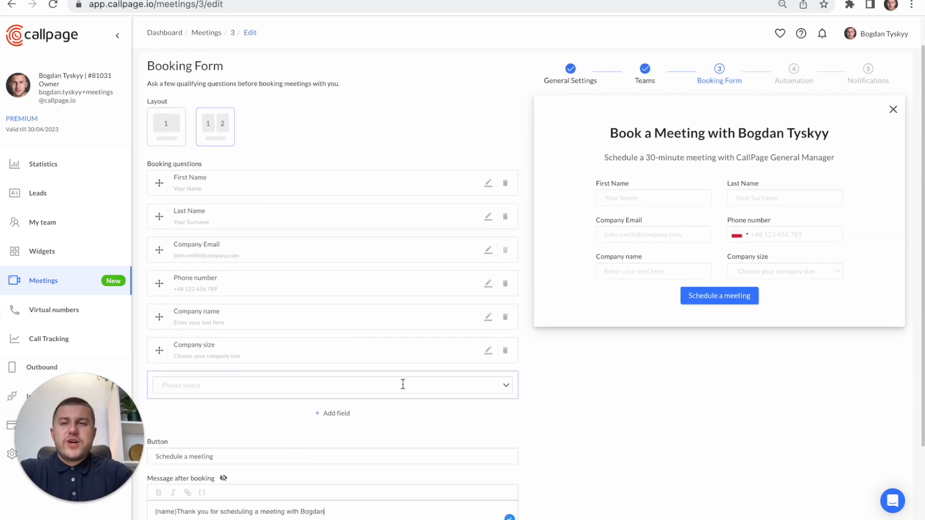
{"action": "scroll", "coordinate": [410, 377], "scroll_direction": "down", "scroll_amount": 4}
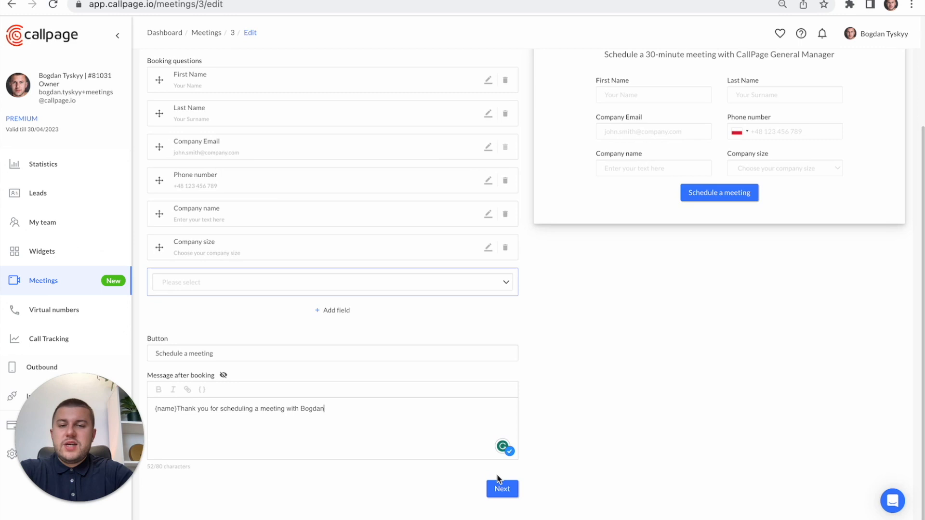
{"action": "left_click", "coordinate": [501, 488]}
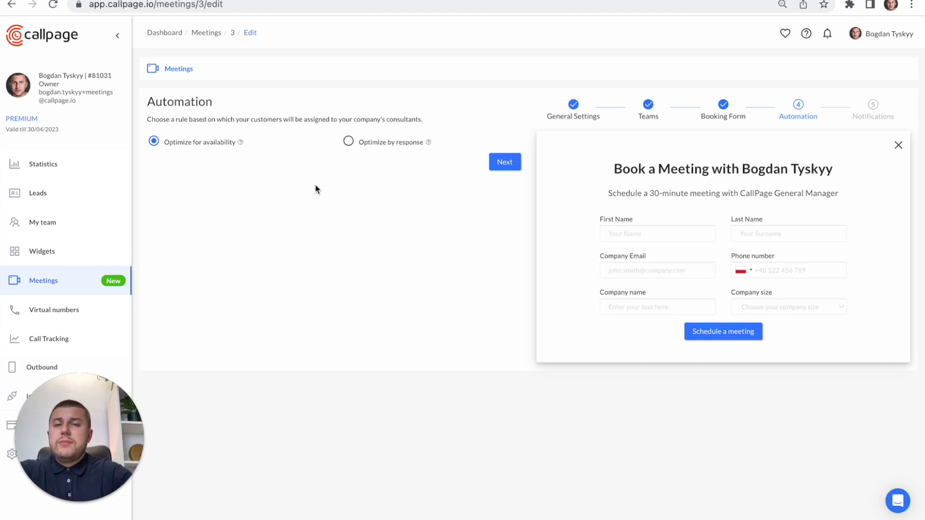
Try optimizing by response with a rule routing Company size containing "over 1k employees" to a teammate, discard it and reselect Optimize for availability
{"action": "left_click", "coordinate": [347, 145]}
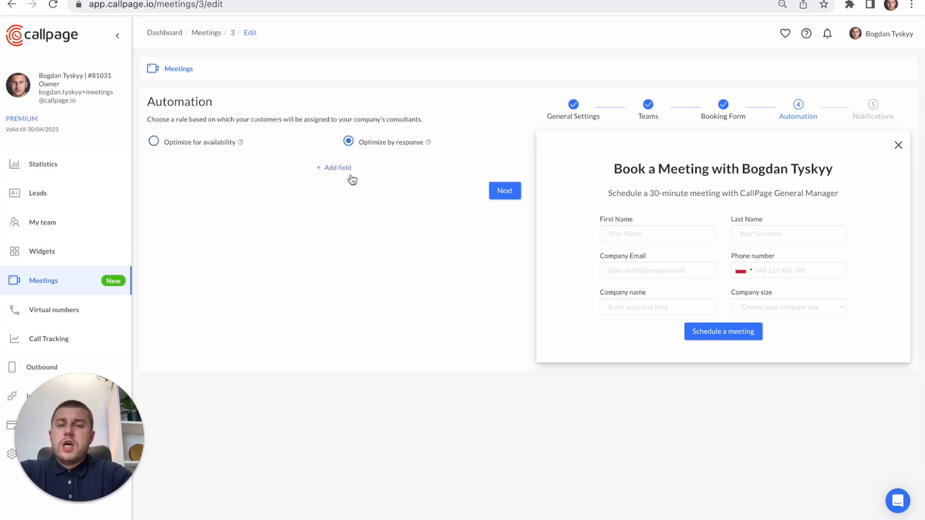
{"action": "left_click", "coordinate": [348, 168]}
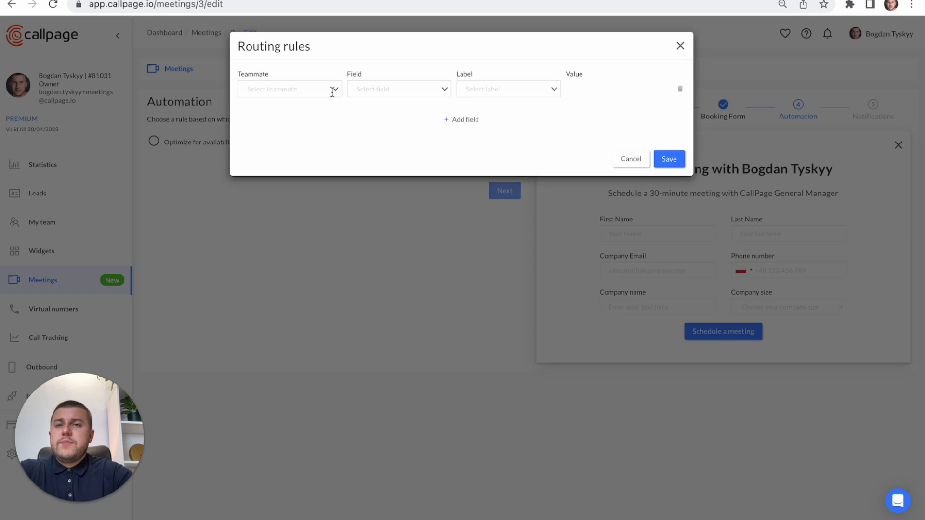
{"action": "left_click", "coordinate": [332, 90]}
{"action": "left_click", "coordinate": [316, 106]}
{"action": "left_click", "coordinate": [415, 87]}
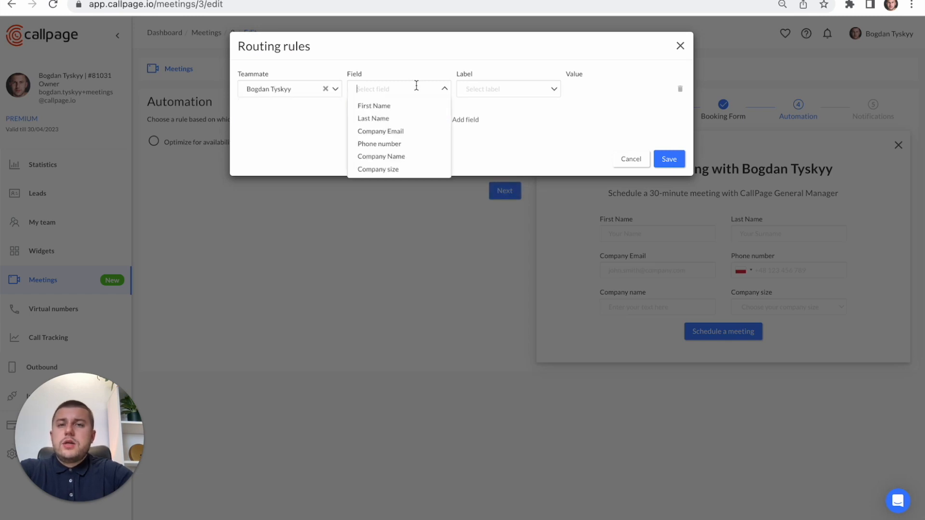
{"action": "left_click", "coordinate": [415, 169]}
{"action": "left_click", "coordinate": [525, 89]}
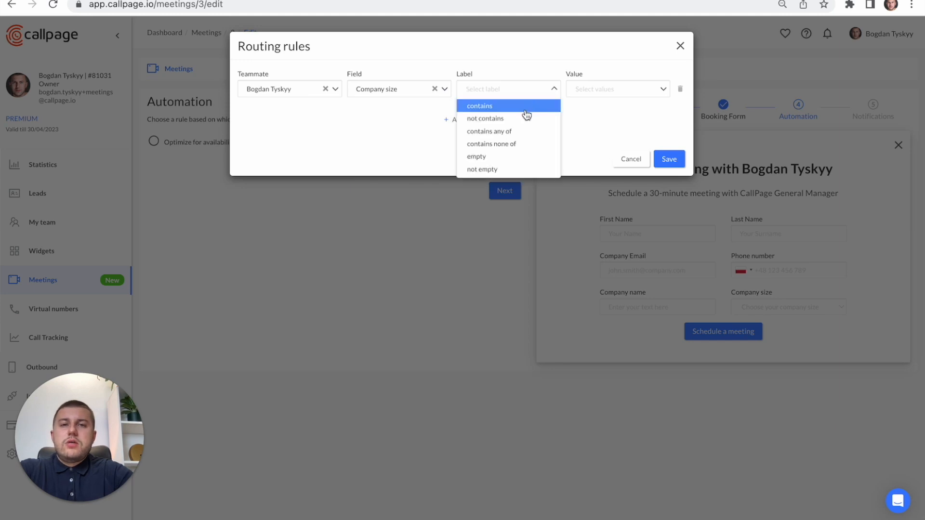
{"action": "left_click", "coordinate": [527, 106]}
{"action": "left_click", "coordinate": [610, 88]}
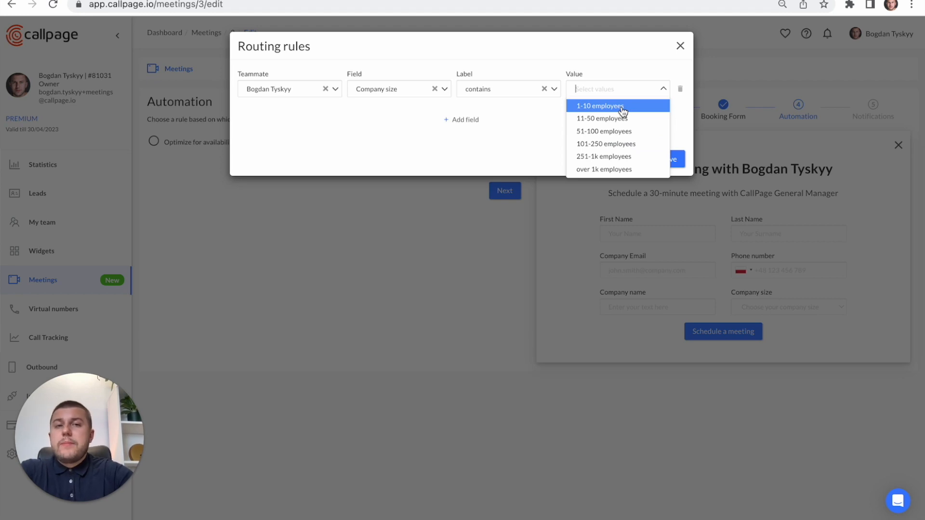
{"action": "left_click", "coordinate": [620, 168]}
{"action": "left_click", "coordinate": [686, 118]}
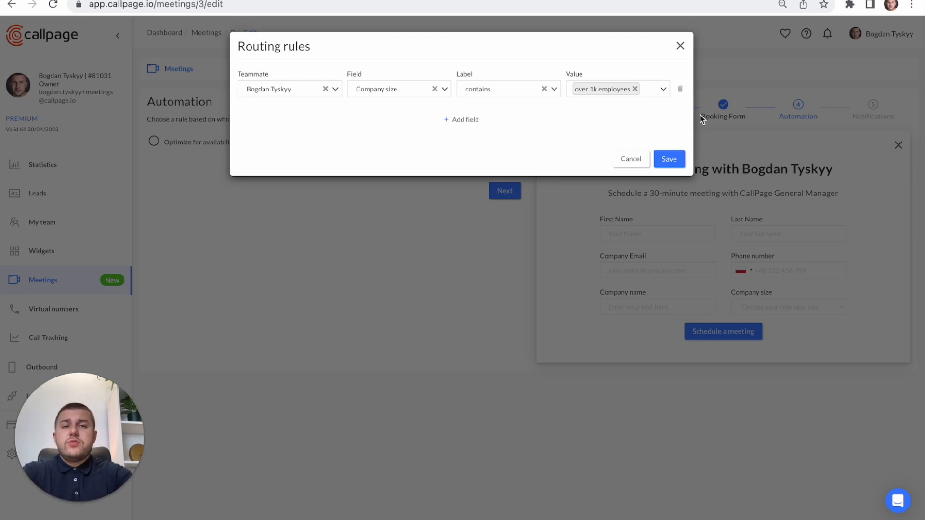
{"action": "left_click", "coordinate": [679, 46]}
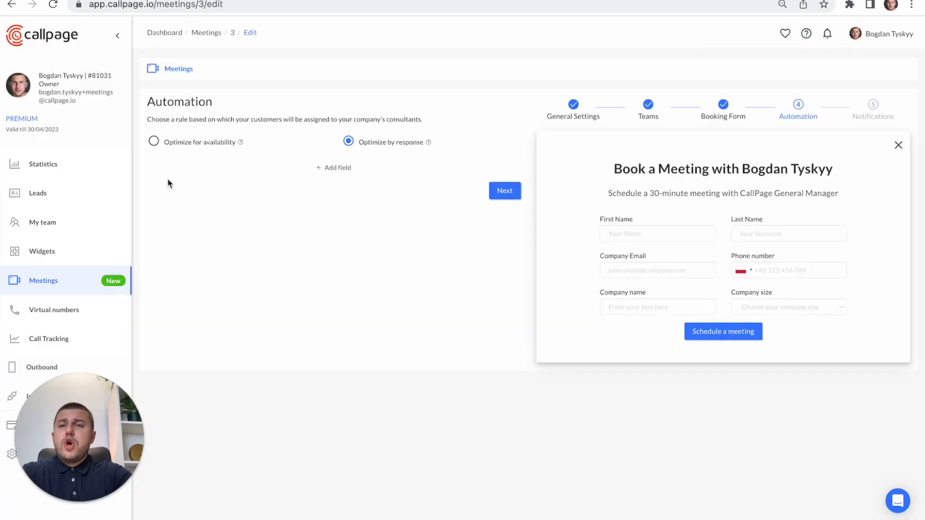
{"action": "left_click", "coordinate": [196, 146]}
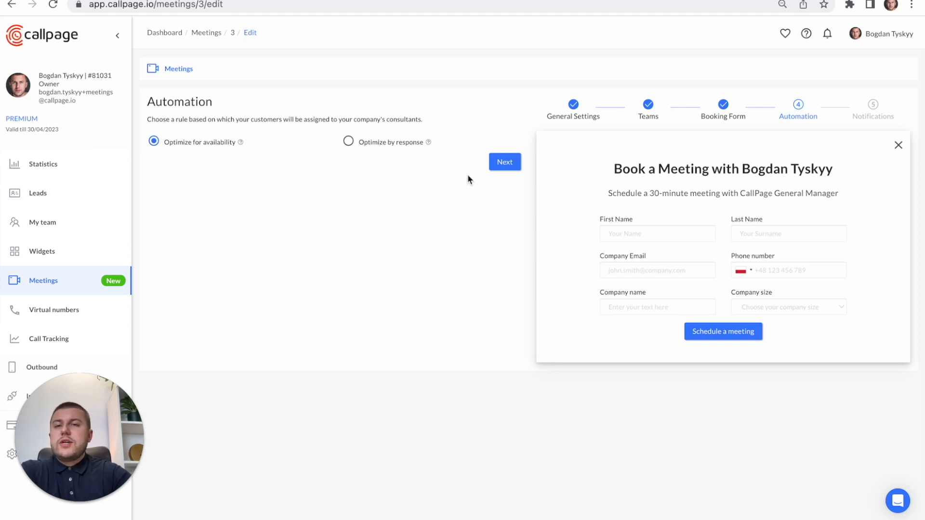
Proceed to the Notifications settings, save and activate the meeting with calendar invitations enabled, and return to the meetings list
{"action": "left_click", "coordinate": [507, 163]}
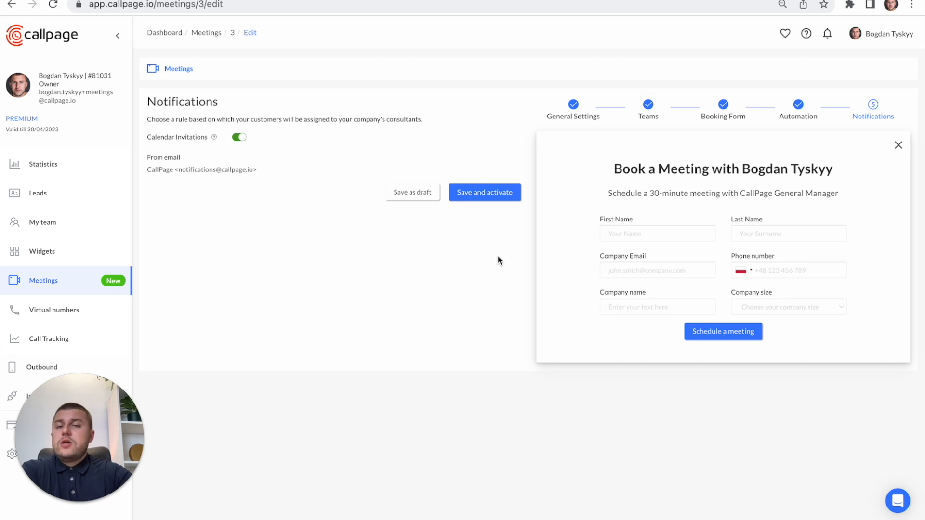
{"action": "left_click", "coordinate": [504, 200]}
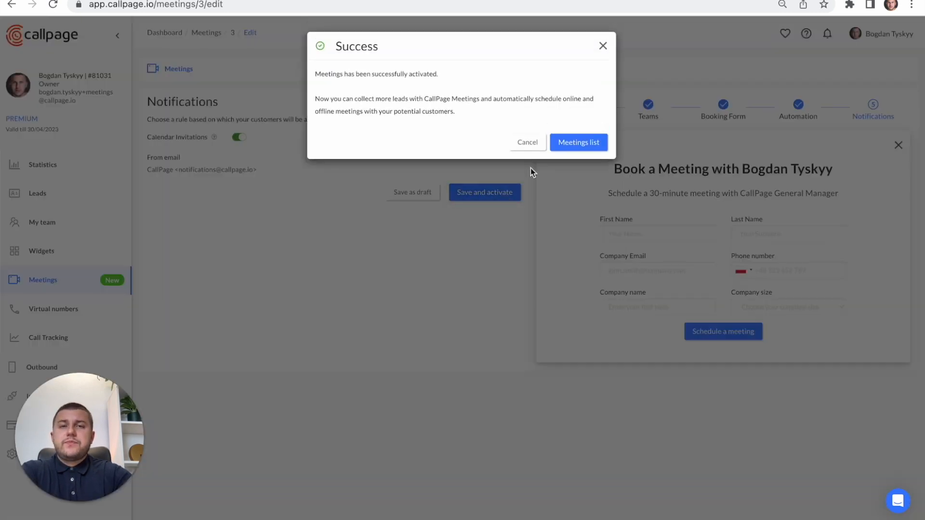
{"action": "left_click", "coordinate": [591, 143]}
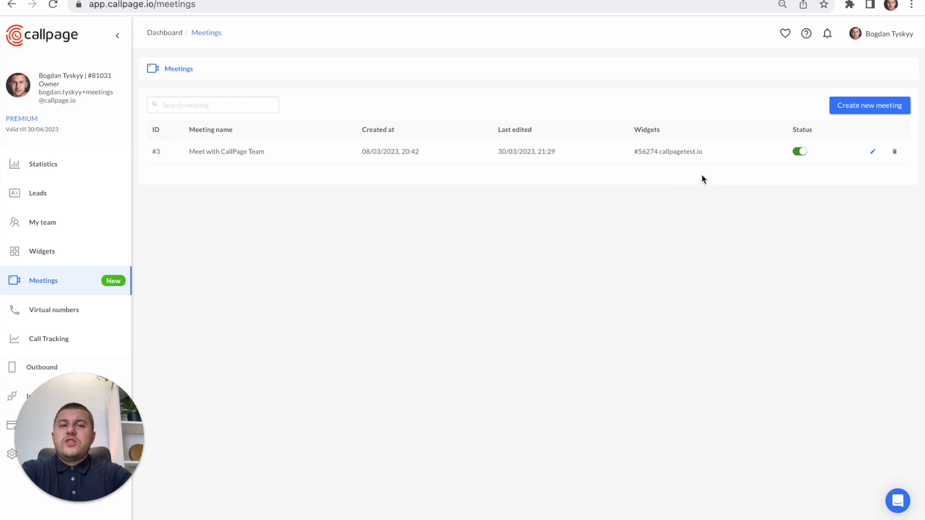
Deactivate the meeting "Meet with CallPage Team" in the meetings list and activate it again
{"action": "left_click", "coordinate": [801, 151]}
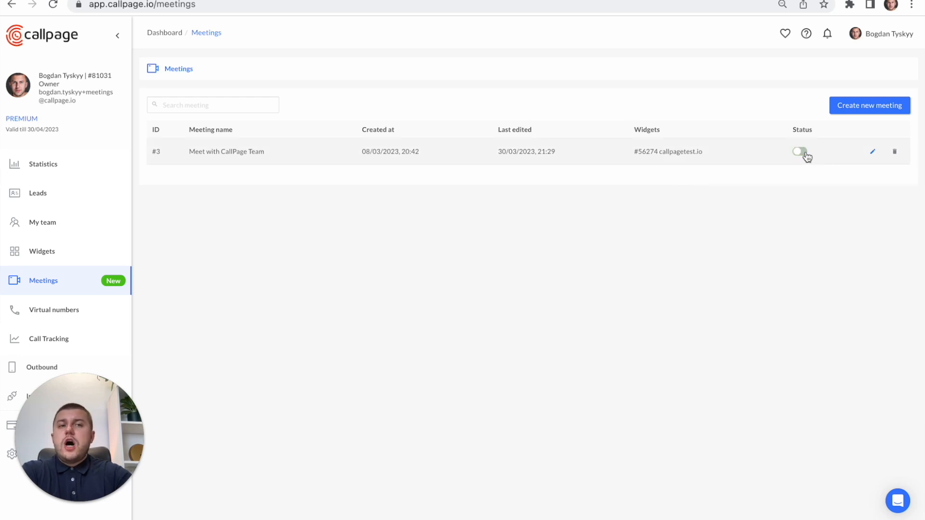
{"action": "left_click", "coordinate": [806, 154]}
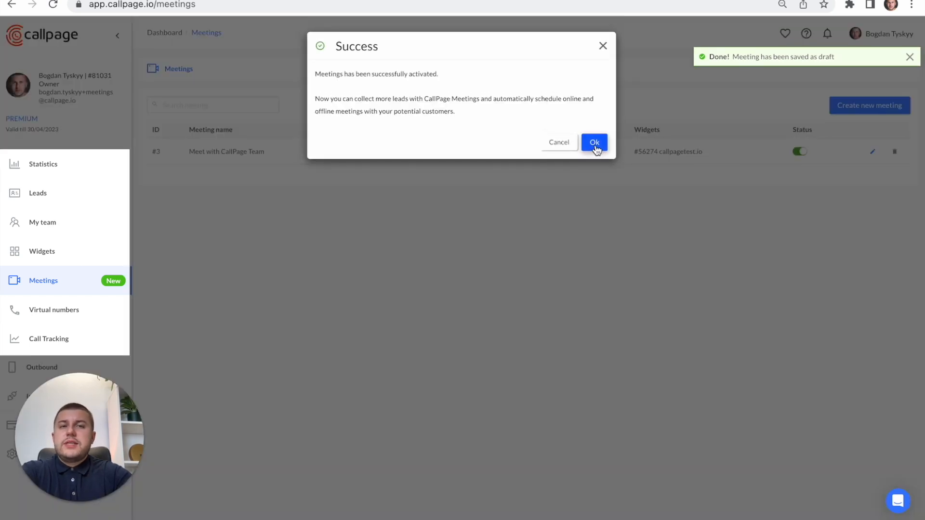
{"action": "left_click", "coordinate": [596, 145]}
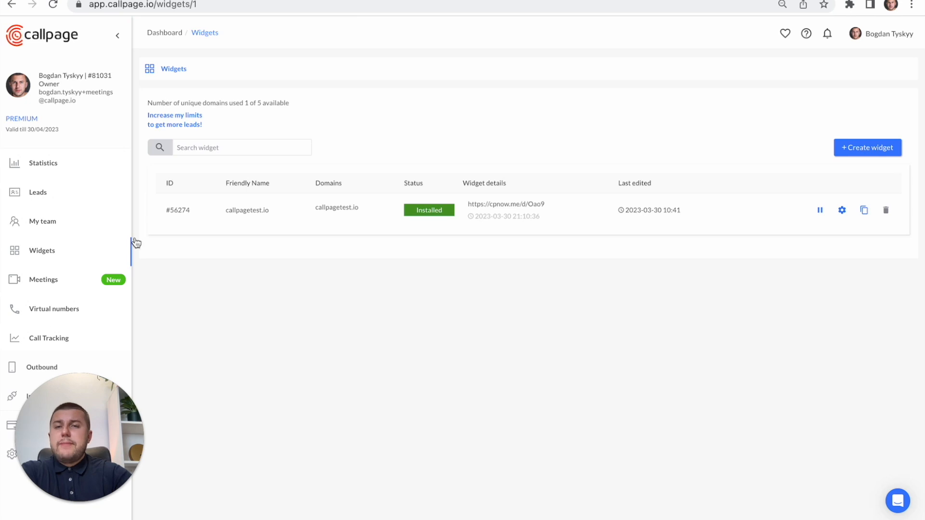
Open the callpagetest.io widget's settings and show the preview of the widget's view
{"action": "left_click", "coordinate": [842, 210]}
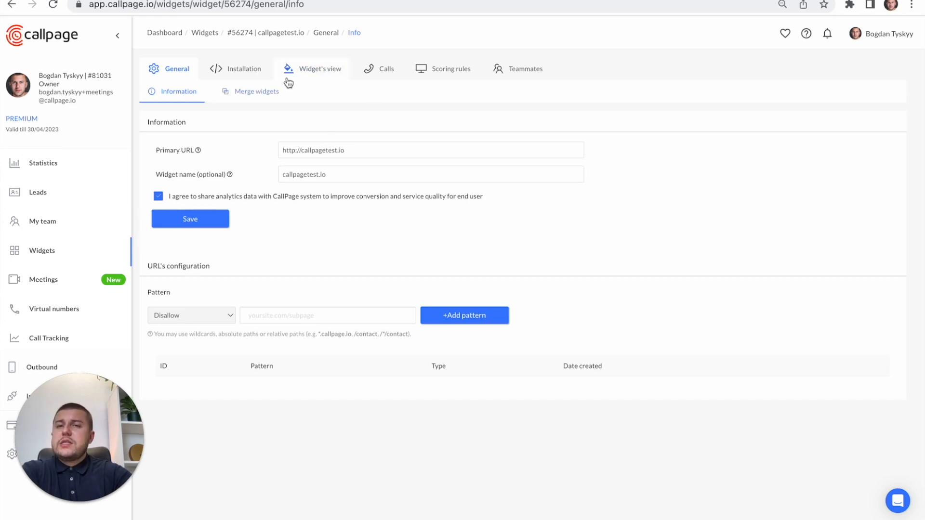
{"action": "left_click", "coordinate": [318, 70]}
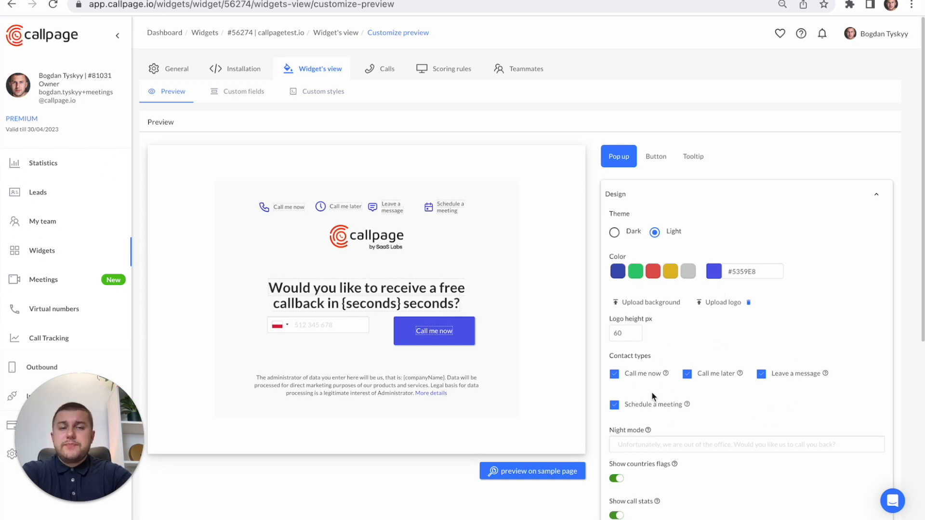
Try disabling the Leave a message, Call me later and Schedule a meeting contact types in the pop-up, and re-enable each
{"action": "left_click", "coordinate": [763, 375]}
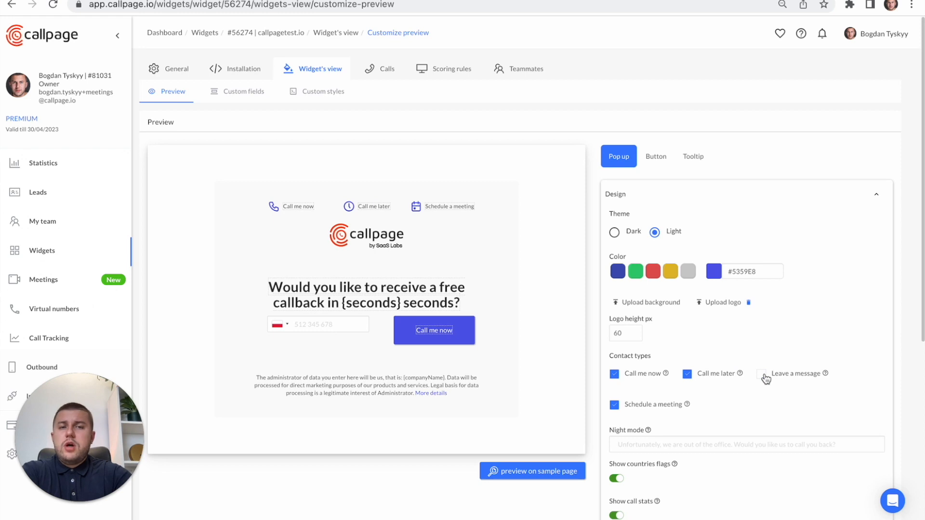
{"action": "left_click", "coordinate": [689, 378]}
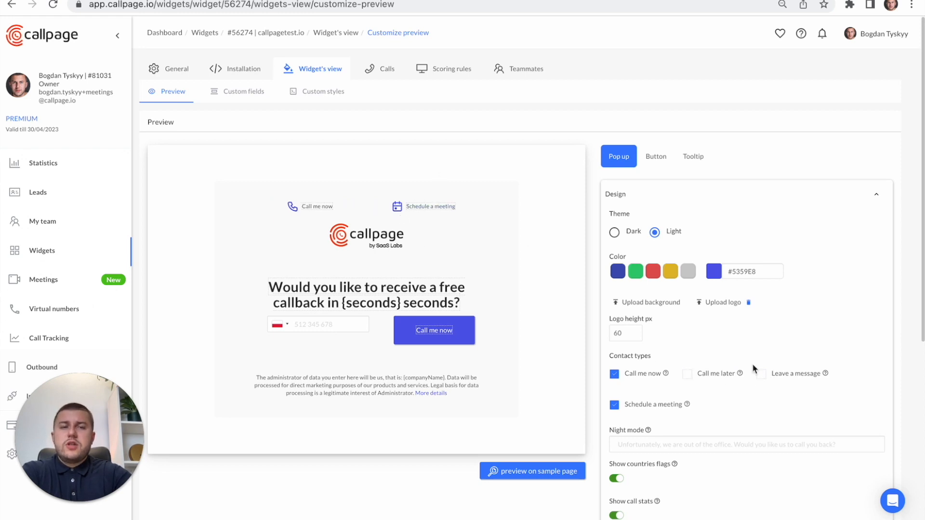
{"action": "left_click", "coordinate": [687, 375]}
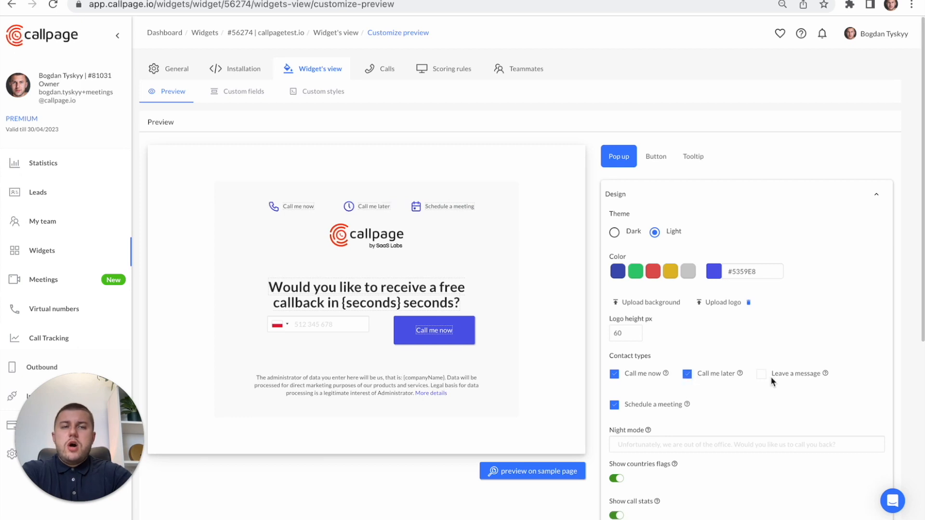
{"action": "left_click", "coordinate": [761, 374]}
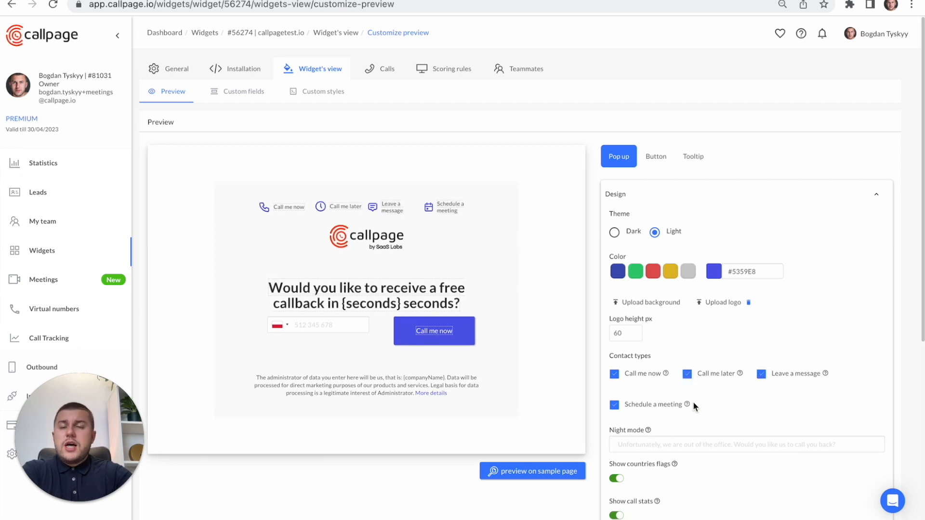
{"action": "left_click", "coordinate": [614, 406]}
{"action": "left_click", "coordinate": [614, 406]}
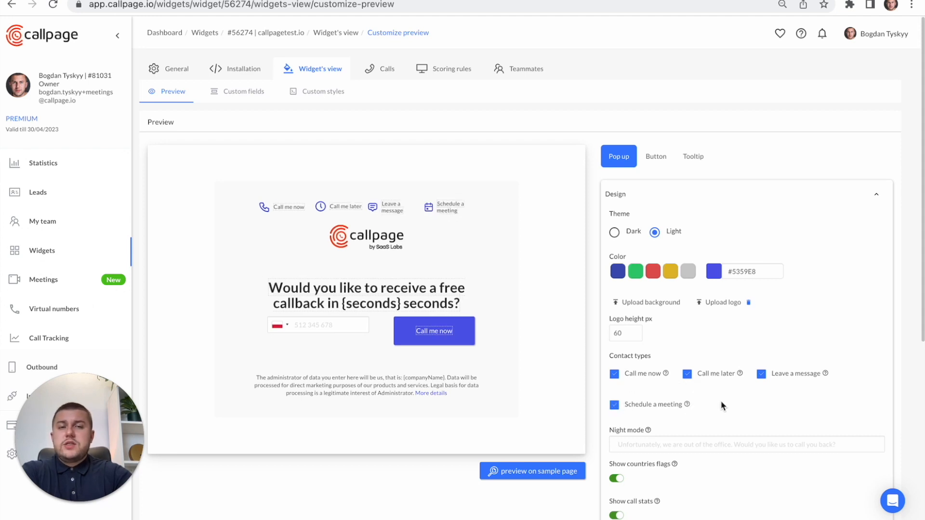
Save the widget's pop-up settings with Call me now, Call me later, Leave a message and Schedule a meeting enabled
{"action": "scroll", "coordinate": [692, 418], "scroll_direction": "down", "scroll_amount": 1}
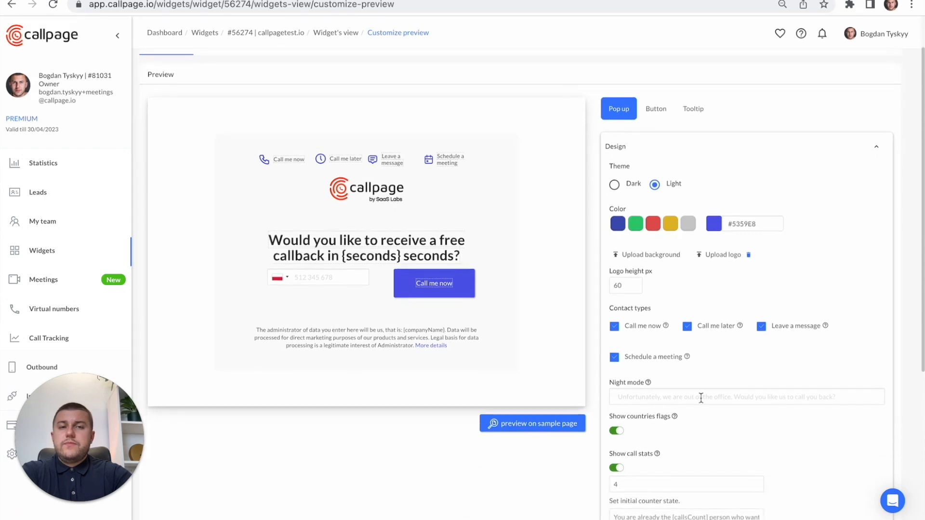
{"action": "scroll", "coordinate": [683, 371], "scroll_direction": "down", "scroll_amount": 1}
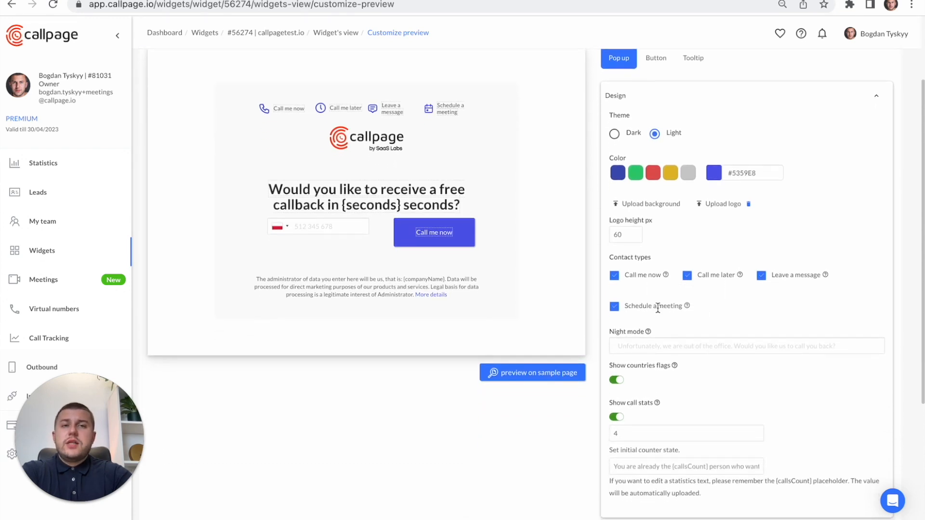
{"action": "scroll", "coordinate": [657, 322], "scroll_direction": "down", "scroll_amount": 5}
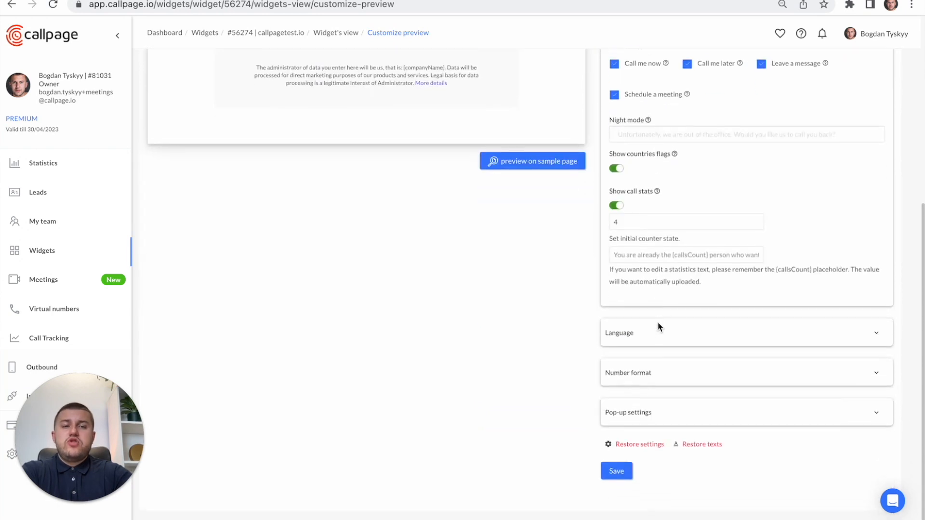
{"action": "left_click", "coordinate": [617, 487]}
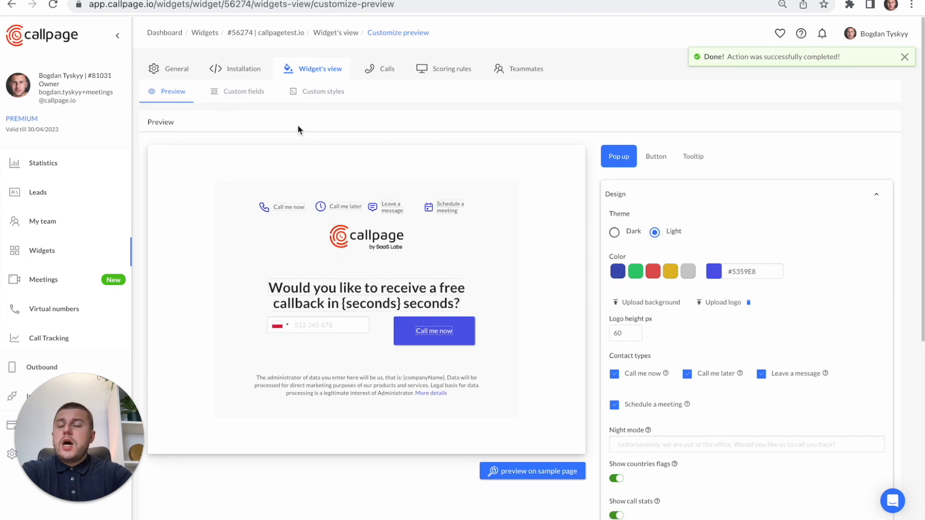
Open the widget's website installation page and look through its embed code
{"action": "left_click", "coordinate": [255, 75]}
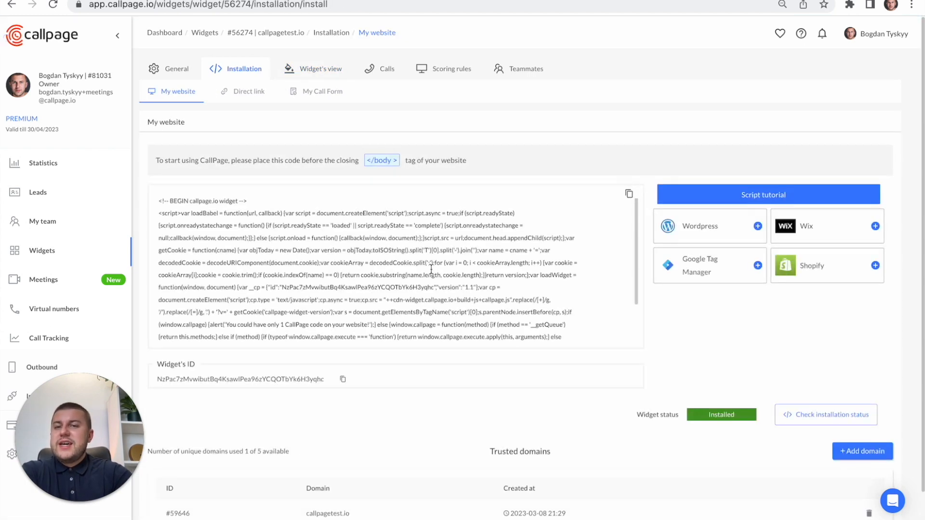
{"action": "scroll", "coordinate": [344, 268], "scroll_direction": "down", "scroll_amount": 2}
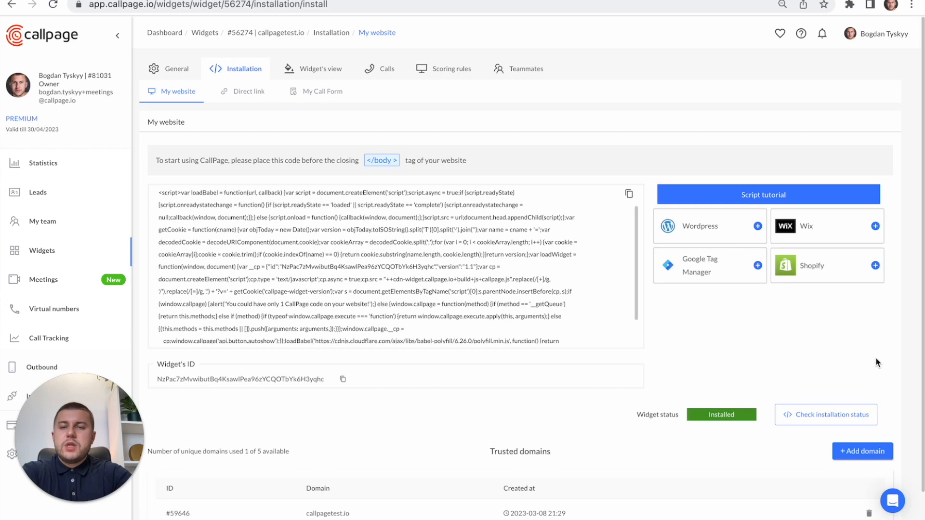
Open the widget's direct link installation page and copy the CallPage link
{"action": "scroll", "coordinate": [875, 357], "scroll_direction": "down", "scroll_amount": 1}
{"action": "scroll", "coordinate": [541, 223], "scroll_direction": "up", "scroll_amount": 3}
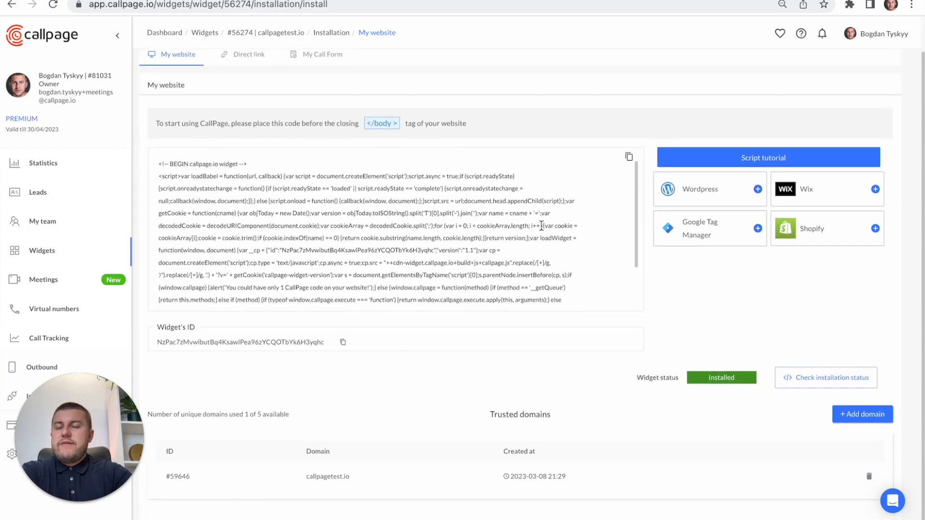
{"action": "scroll", "coordinate": [385, 144], "scroll_direction": "up", "scroll_amount": 1}
{"action": "left_click", "coordinate": [250, 91]}
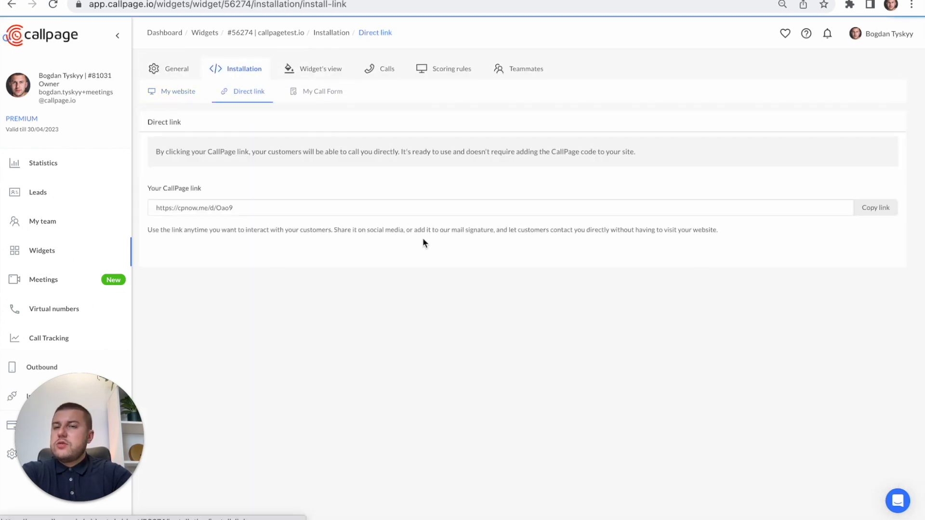
{"action": "left_click", "coordinate": [268, 201]}
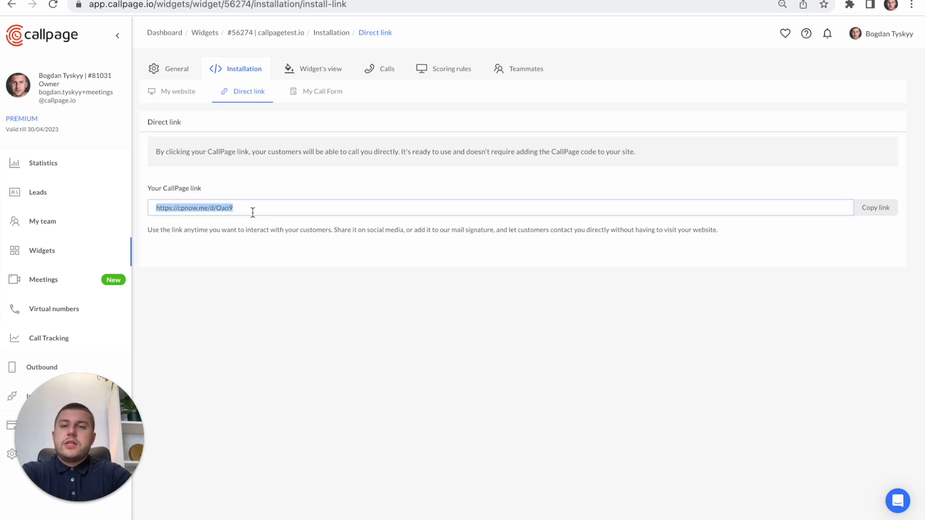
{"action": "left_click", "coordinate": [533, 337]}
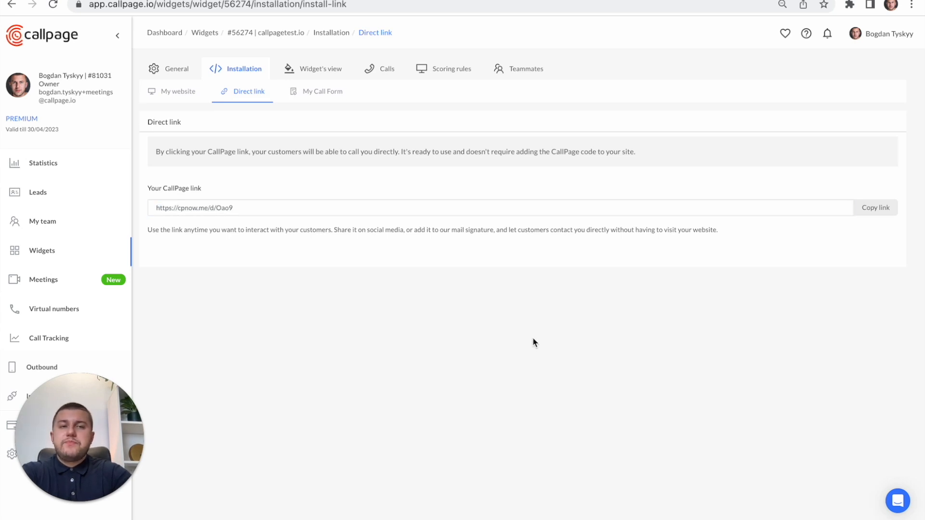
{"action": "left_click", "coordinate": [877, 215]}
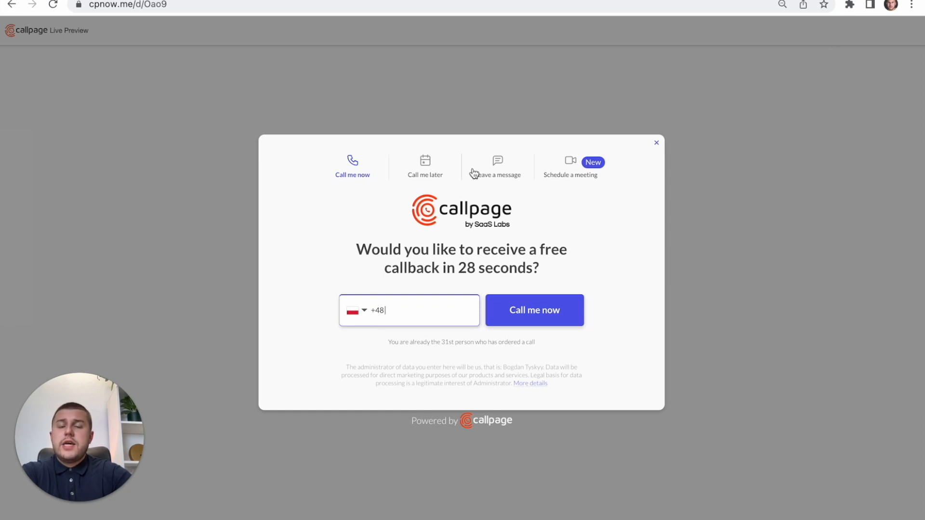
On the copied link's live preview page, show the Call me later, Leave a message and Schedule a meeting options of the pop-up
{"action": "left_click", "coordinate": [423, 168]}
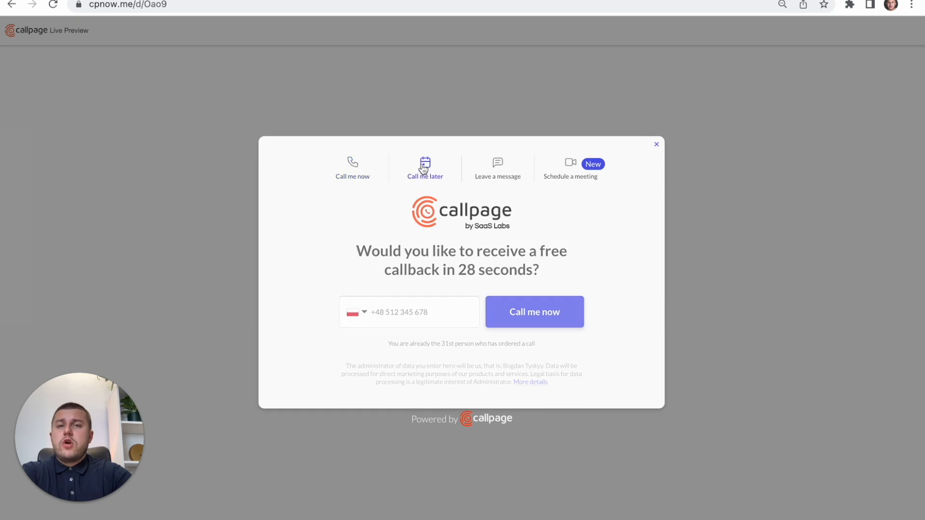
{"action": "left_click", "coordinate": [497, 171]}
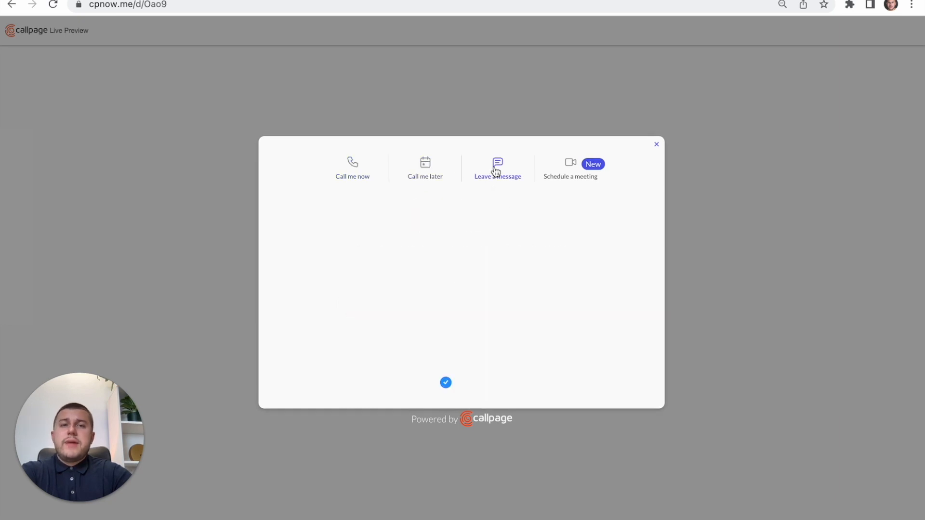
{"action": "left_click", "coordinate": [565, 145]}
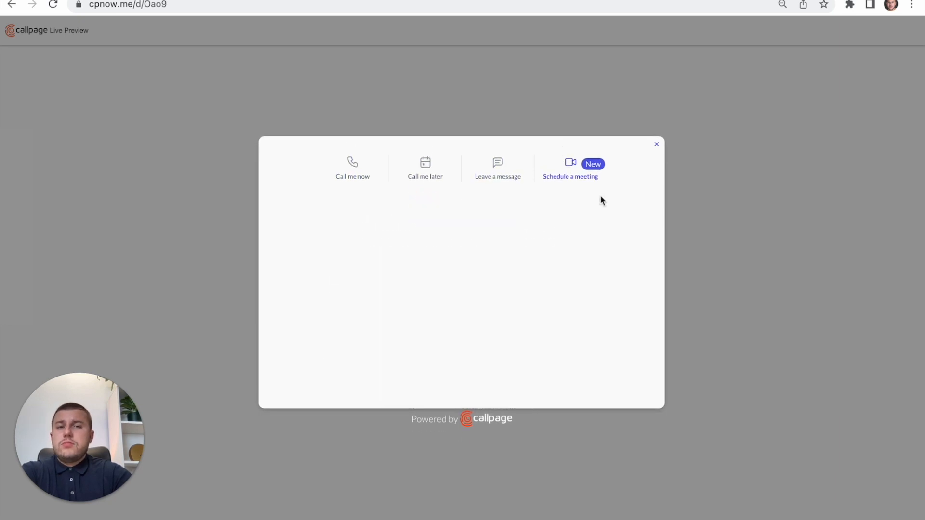
{"action": "scroll", "coordinate": [588, 195], "scroll_direction": "down", "scroll_amount": 2}
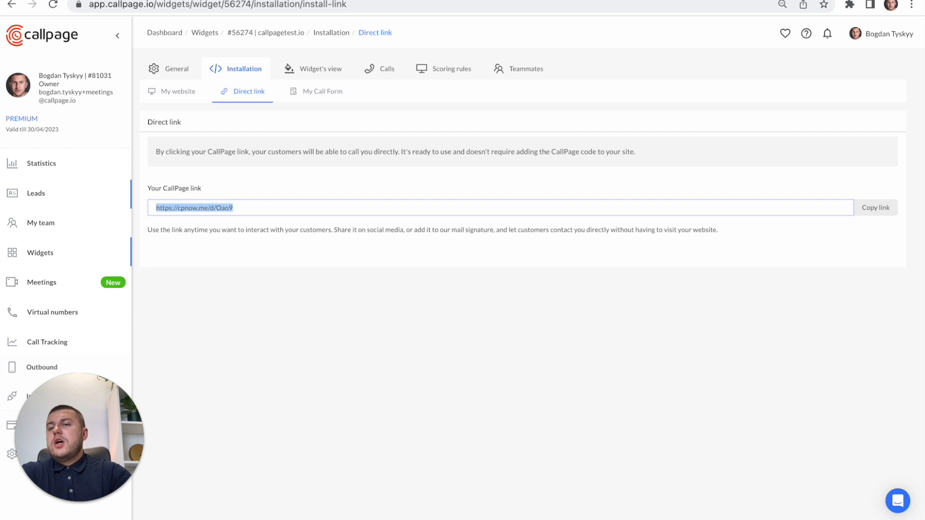
Open the leads list and examine the call types, statuses and lead details on its first page
{"action": "left_click", "coordinate": [36, 193]}
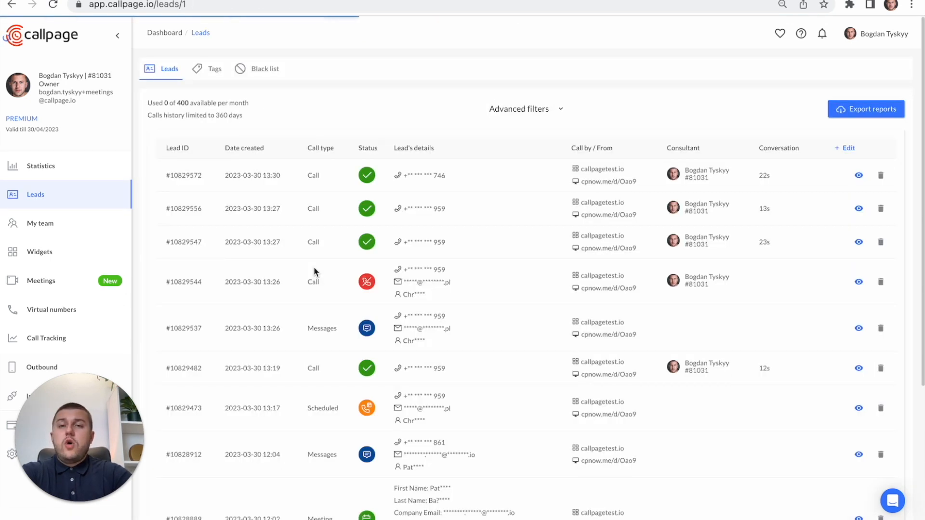
{"action": "scroll", "coordinate": [314, 272], "scroll_direction": "down", "scroll_amount": 4}
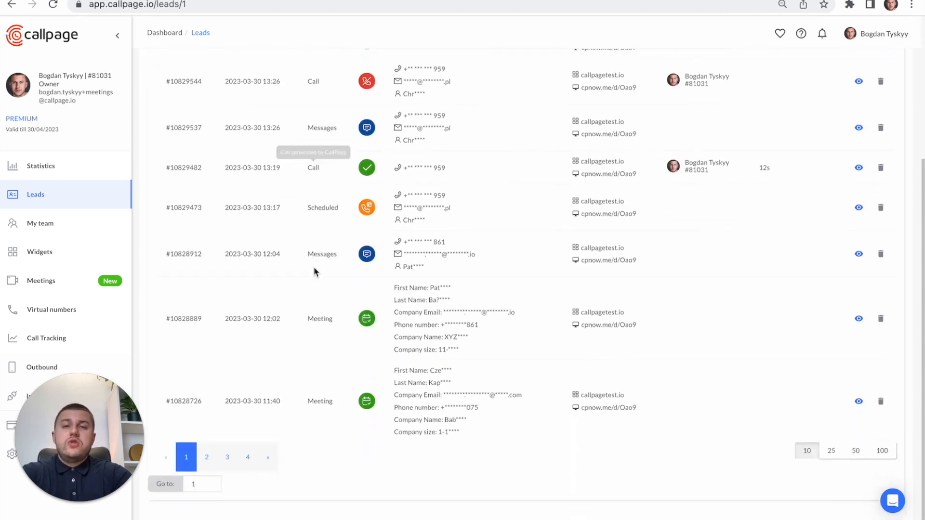
{"action": "scroll", "coordinate": [313, 272], "scroll_direction": "up", "scroll_amount": 1}
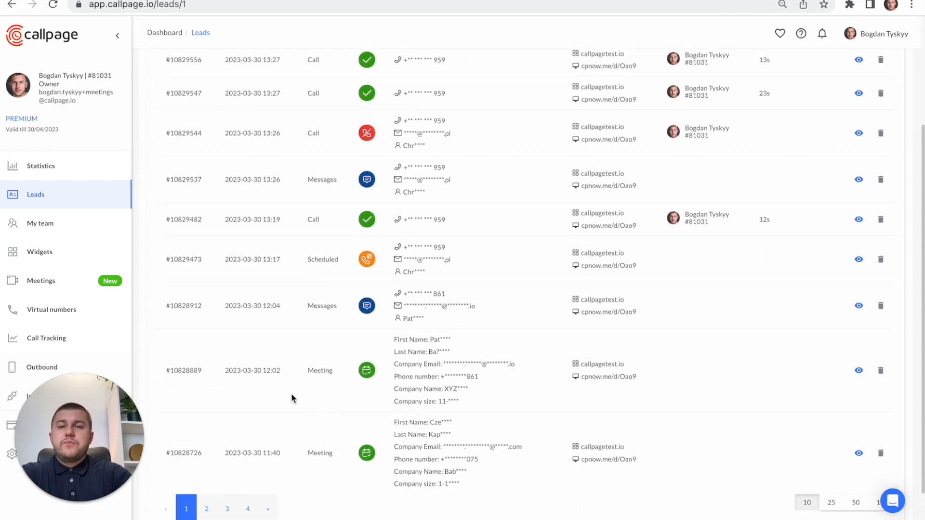
{"action": "scroll", "coordinate": [280, 414], "scroll_direction": "up", "scroll_amount": 3}
{"action": "scroll", "coordinate": [316, 354], "scroll_direction": "down", "scroll_amount": 4}
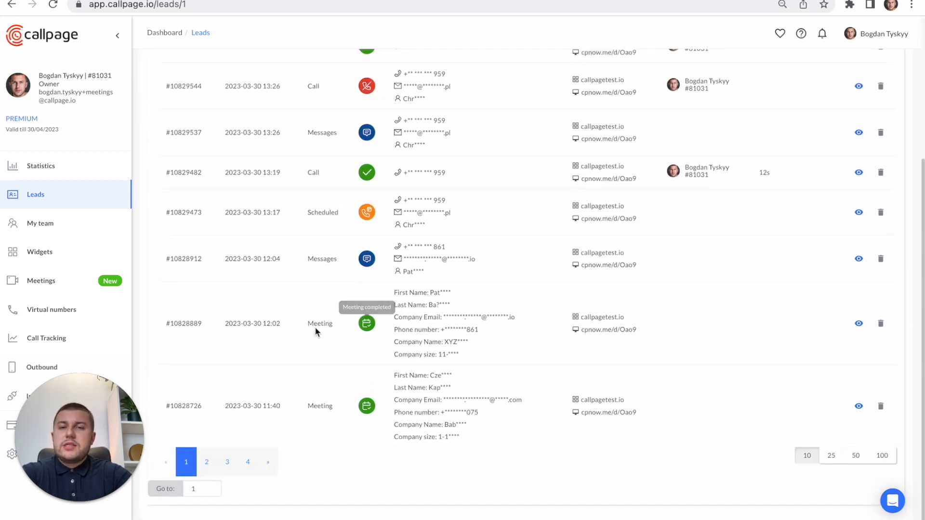
{"action": "scroll", "coordinate": [318, 328], "scroll_direction": "up", "scroll_amount": 3}
{"action": "scroll", "coordinate": [318, 328], "scroll_direction": "down", "scroll_amount": 3}
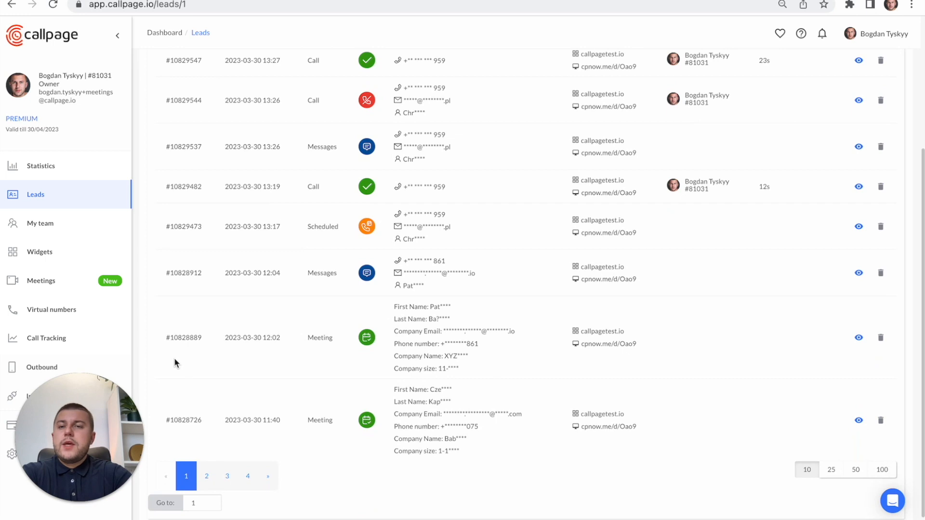
{"action": "scroll", "coordinate": [189, 334], "scroll_direction": "up", "scroll_amount": 4}
{"action": "scroll", "coordinate": [189, 334], "scroll_direction": "down", "scroll_amount": 4}
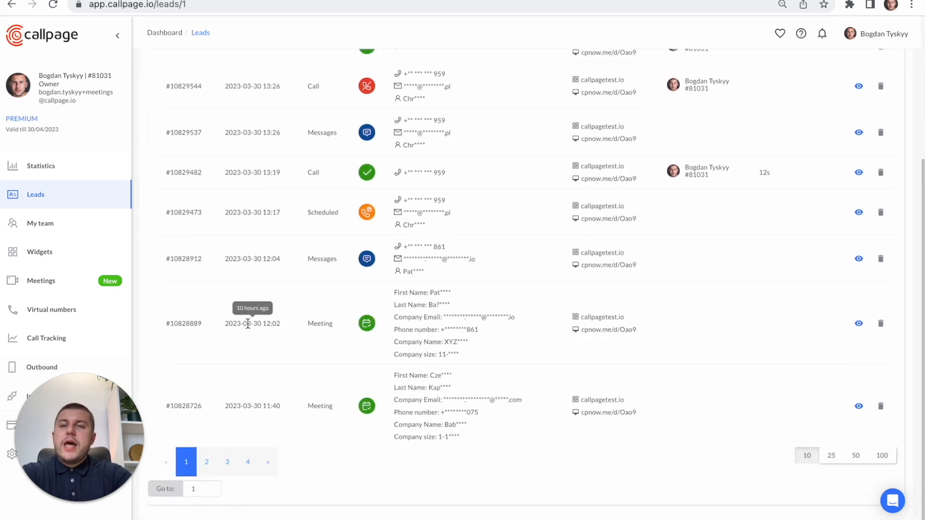
{"action": "scroll", "coordinate": [250, 332], "scroll_direction": "up", "scroll_amount": 1}
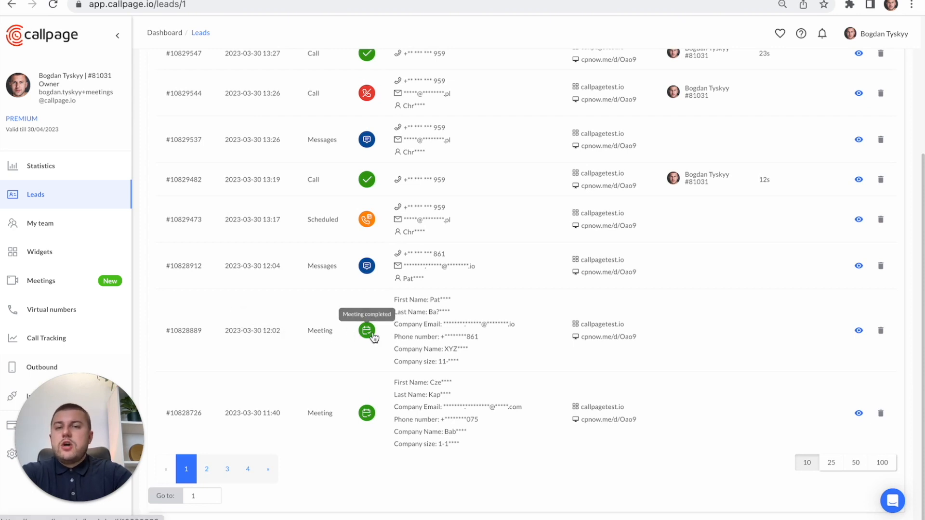
{"action": "scroll", "coordinate": [374, 335], "scroll_direction": "up", "scroll_amount": 1}
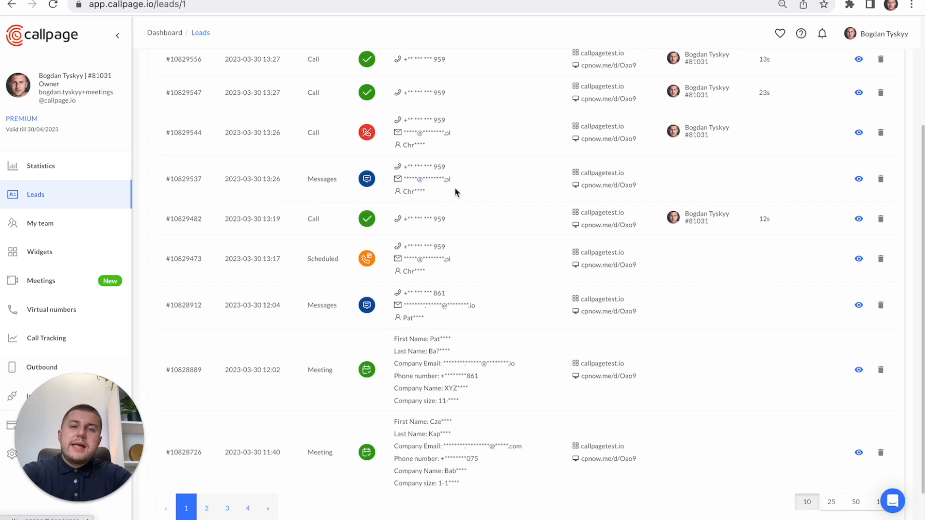
{"action": "scroll", "coordinate": [421, 374], "scroll_direction": "down", "scroll_amount": 1}
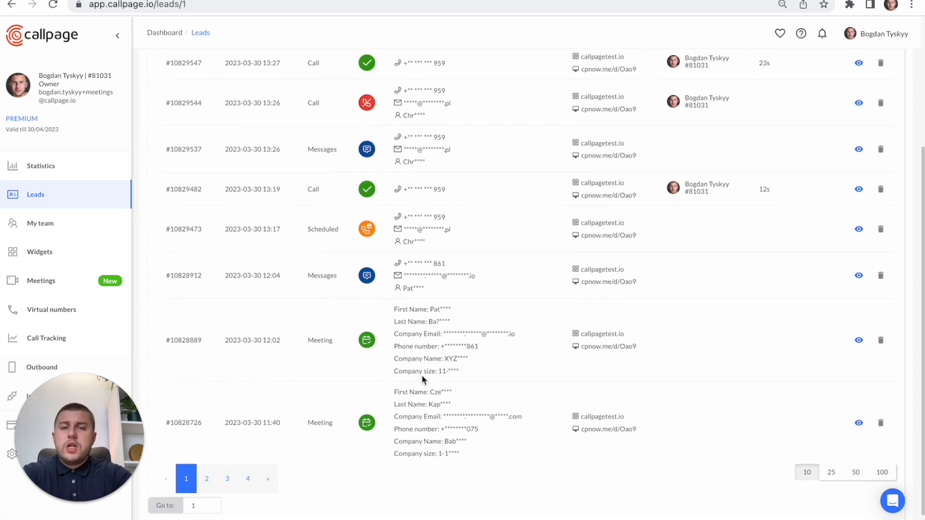
{"action": "scroll", "coordinate": [422, 376], "scroll_direction": "up", "scroll_amount": 4}
{"action": "scroll", "coordinate": [422, 375], "scroll_direction": "down", "scroll_amount": 4}
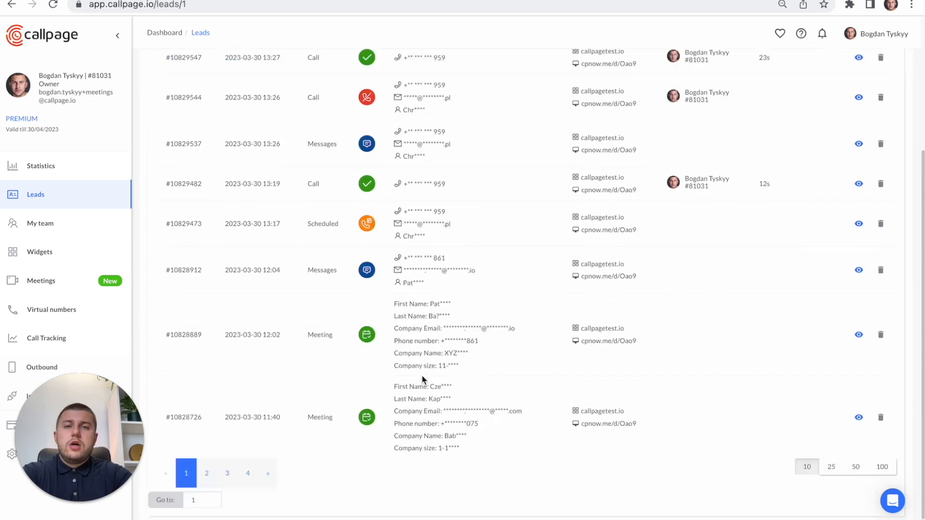
Go to page 2 of the leads list and look through its entries and columns
{"action": "left_click", "coordinate": [206, 467]}
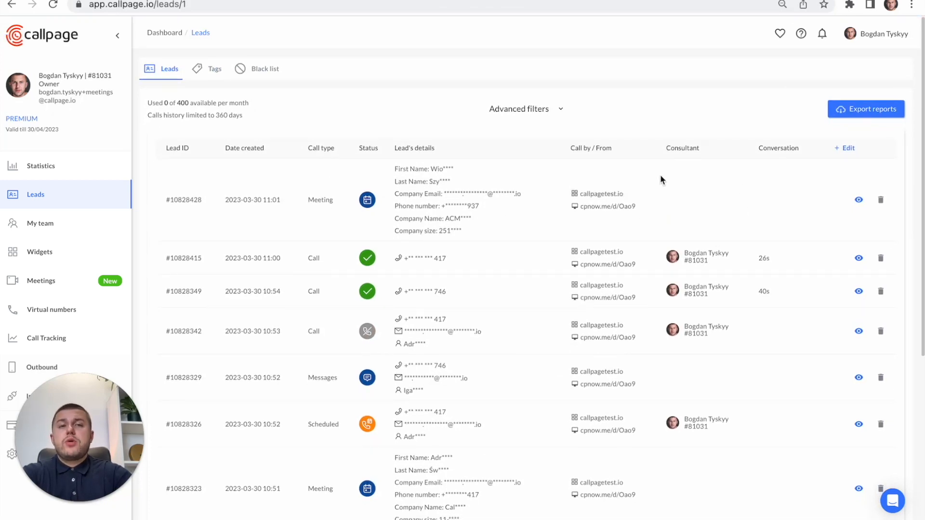
{"action": "scroll", "coordinate": [686, 141], "scroll_direction": "down", "scroll_amount": 2}
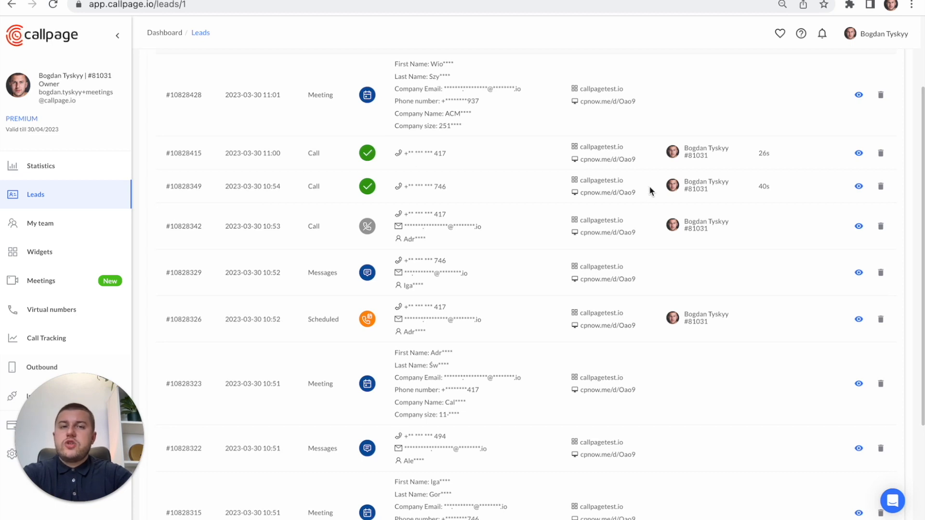
{"action": "scroll", "coordinate": [745, 170], "scroll_direction": "up", "scroll_amount": 1}
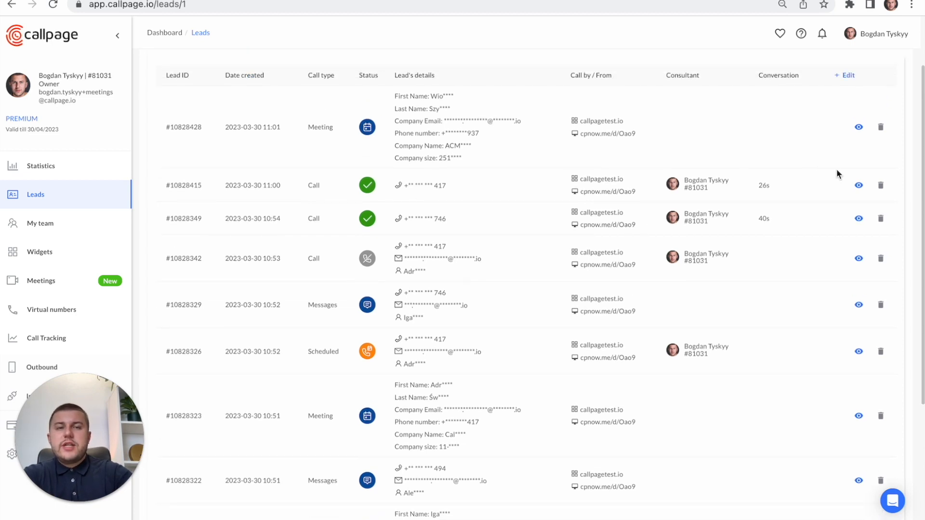
{"action": "scroll", "coordinate": [783, 202], "scroll_direction": "up", "scroll_amount": 1}
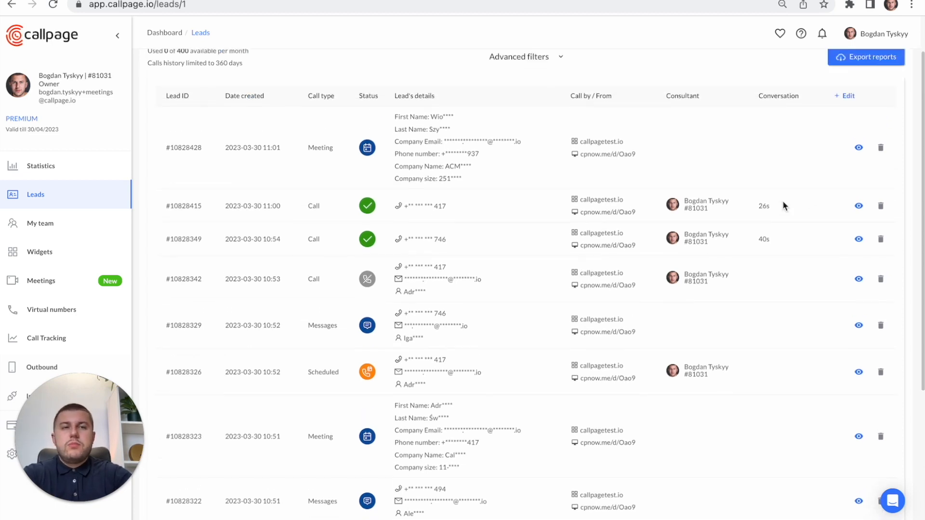
Open the column selection for the leads list, review the available information types and close it without saving
{"action": "left_click", "coordinate": [846, 96]}
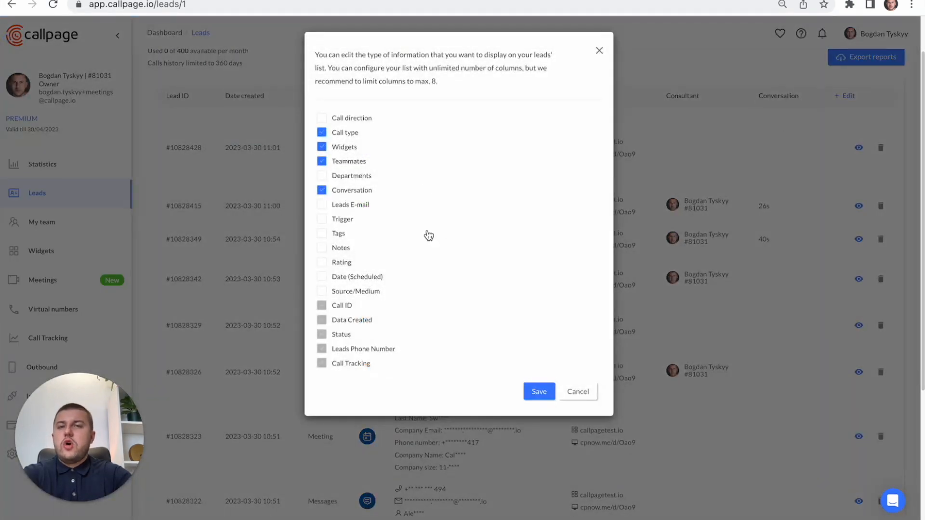
{"action": "scroll", "coordinate": [434, 222], "scroll_direction": "down", "scroll_amount": 4}
{"action": "left_click", "coordinate": [600, 56]}
{"action": "scroll", "coordinate": [904, 159], "scroll_direction": "up", "scroll_amount": 6}
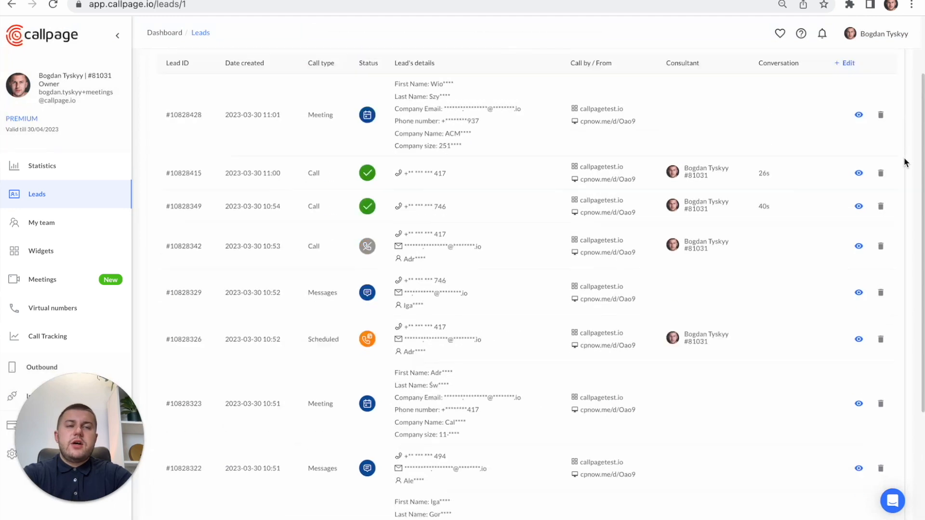
{"action": "scroll", "coordinate": [769, 307], "scroll_direction": "down", "scroll_amount": 1}
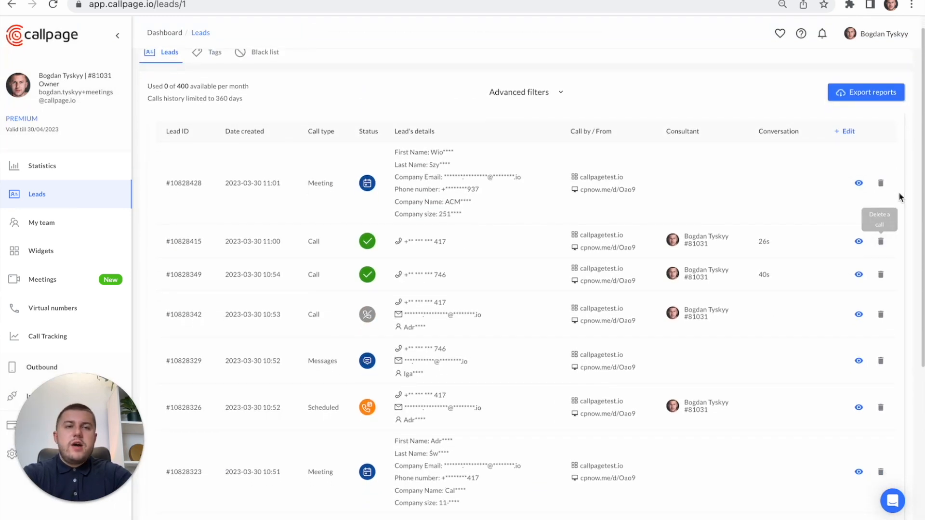
{"action": "left_click", "coordinate": [861, 184]}
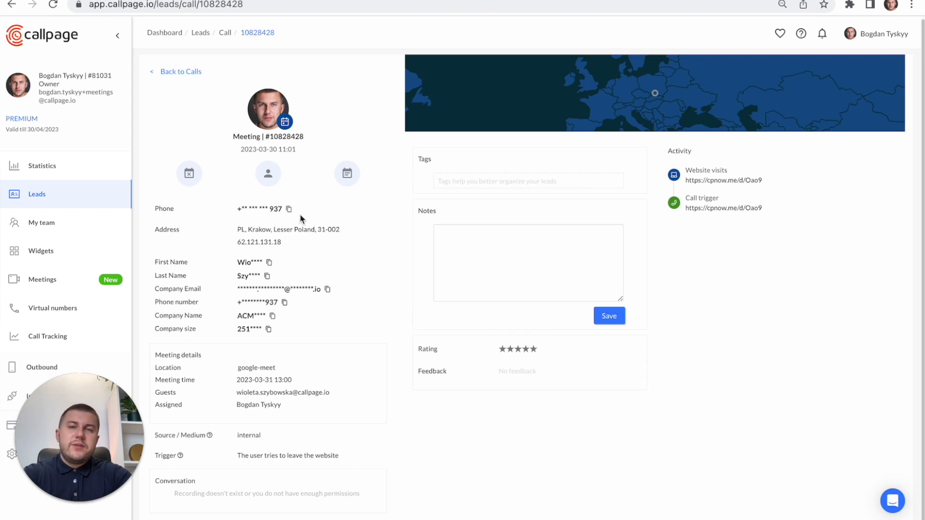
{"action": "mouse_move", "coordinate": [288, 126]}
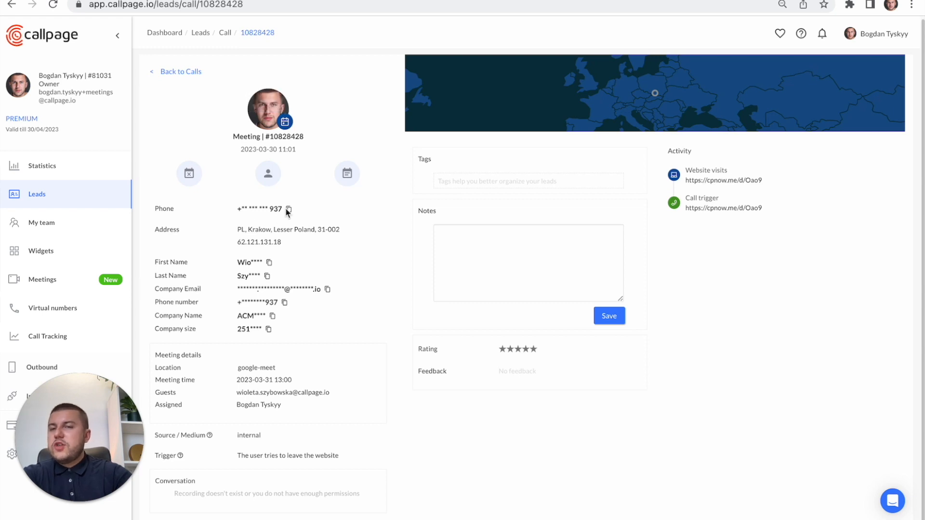
{"action": "scroll", "coordinate": [280, 239], "scroll_direction": "down", "scroll_amount": 1}
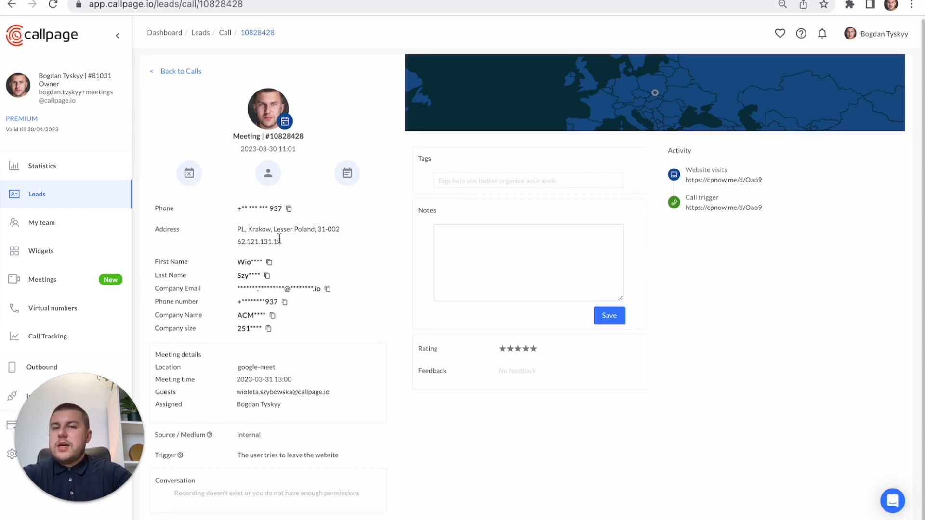
{"action": "scroll", "coordinate": [280, 239], "scroll_direction": "up", "scroll_amount": 1}
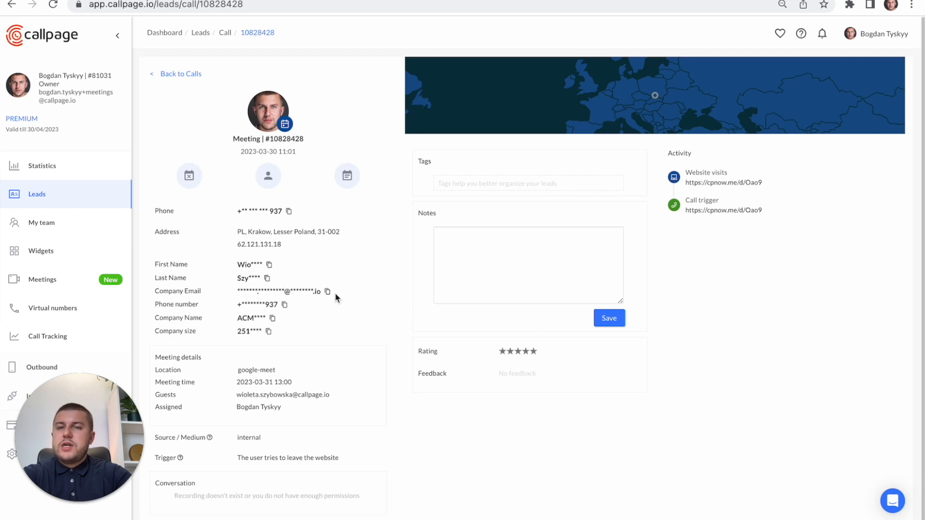
{"action": "scroll", "coordinate": [258, 346], "scroll_direction": "down", "scroll_amount": 1}
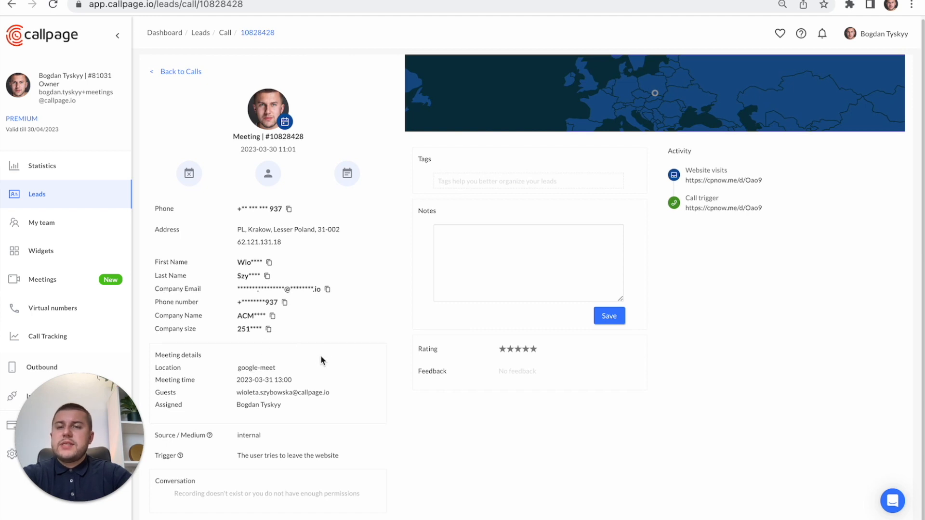
{"action": "scroll", "coordinate": [321, 360], "scroll_direction": "up", "scroll_amount": 1}
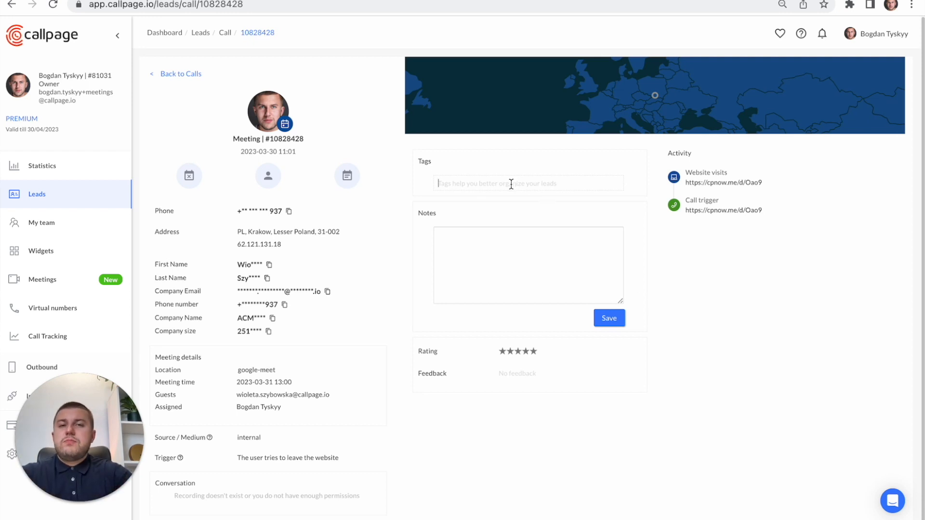
{"action": "left_click", "coordinate": [514, 253]}
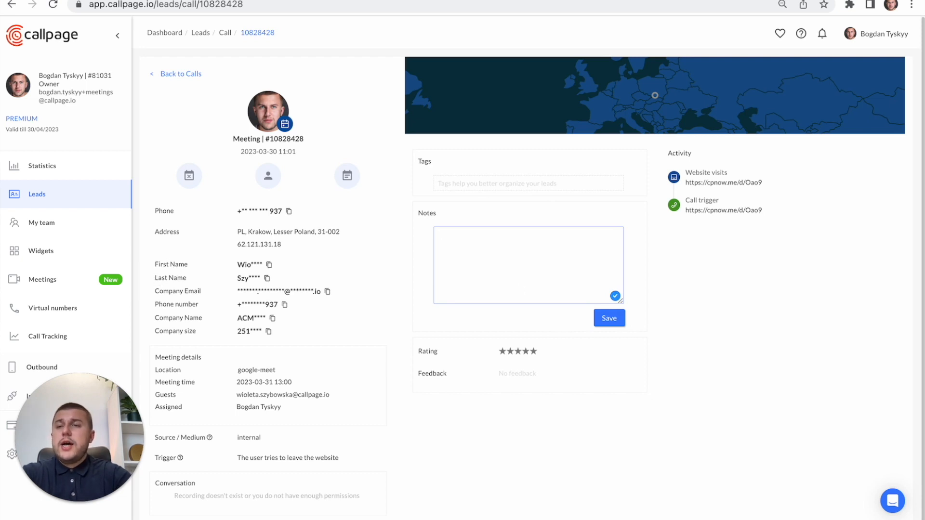
{"action": "left_click", "coordinate": [36, 194]}
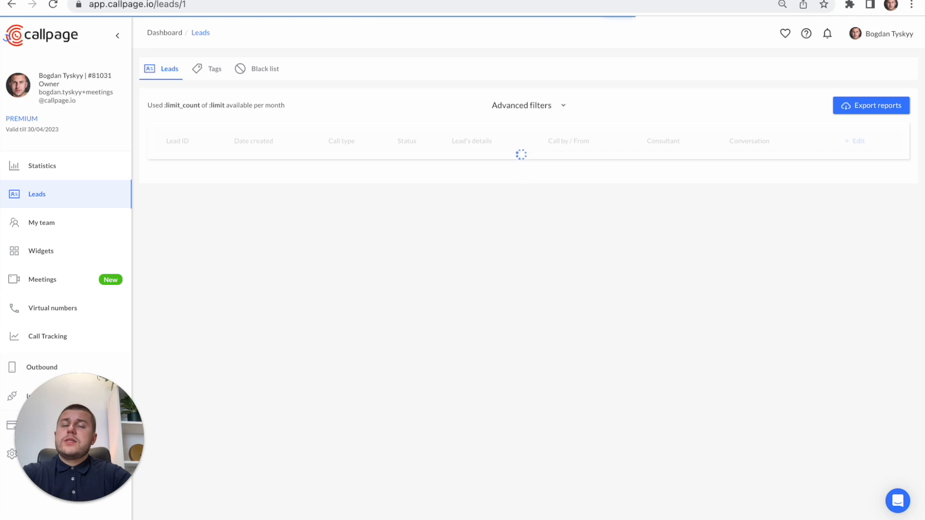